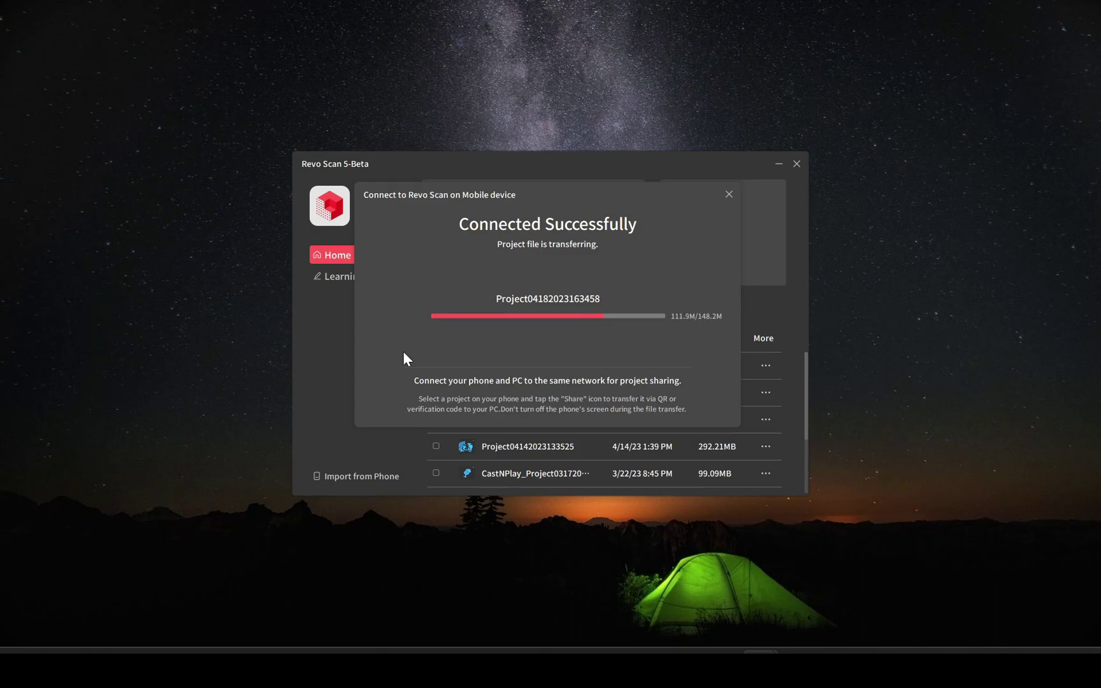
{"action": "left_click", "coordinate": [365, 474]}
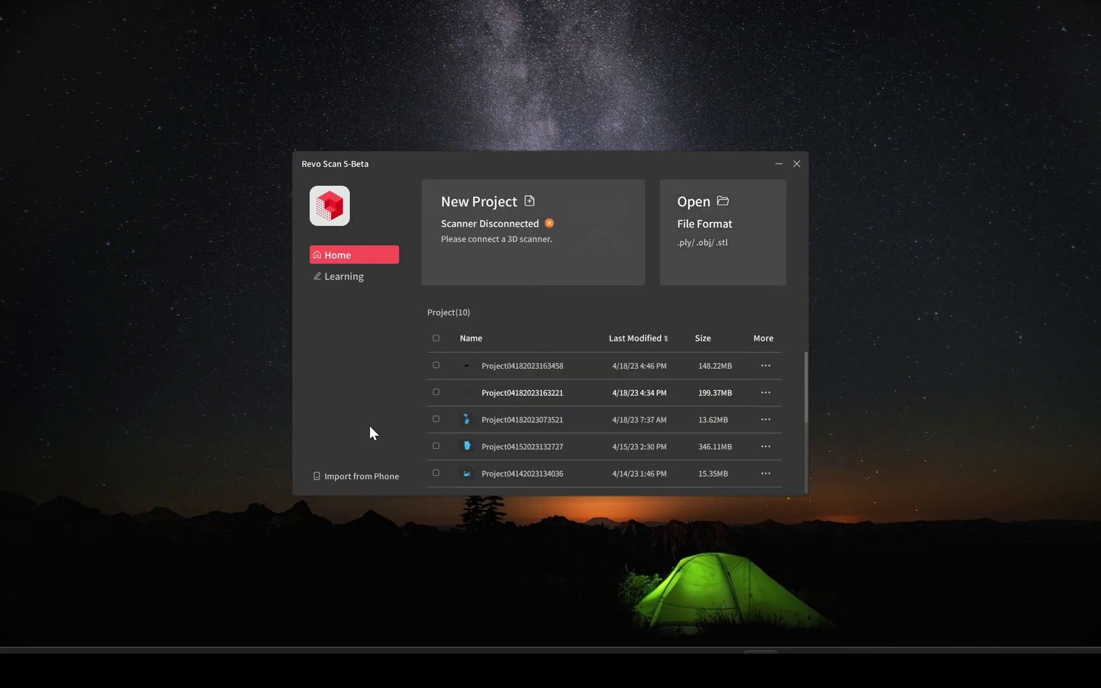
{"action": "left_click", "coordinate": [349, 472]}
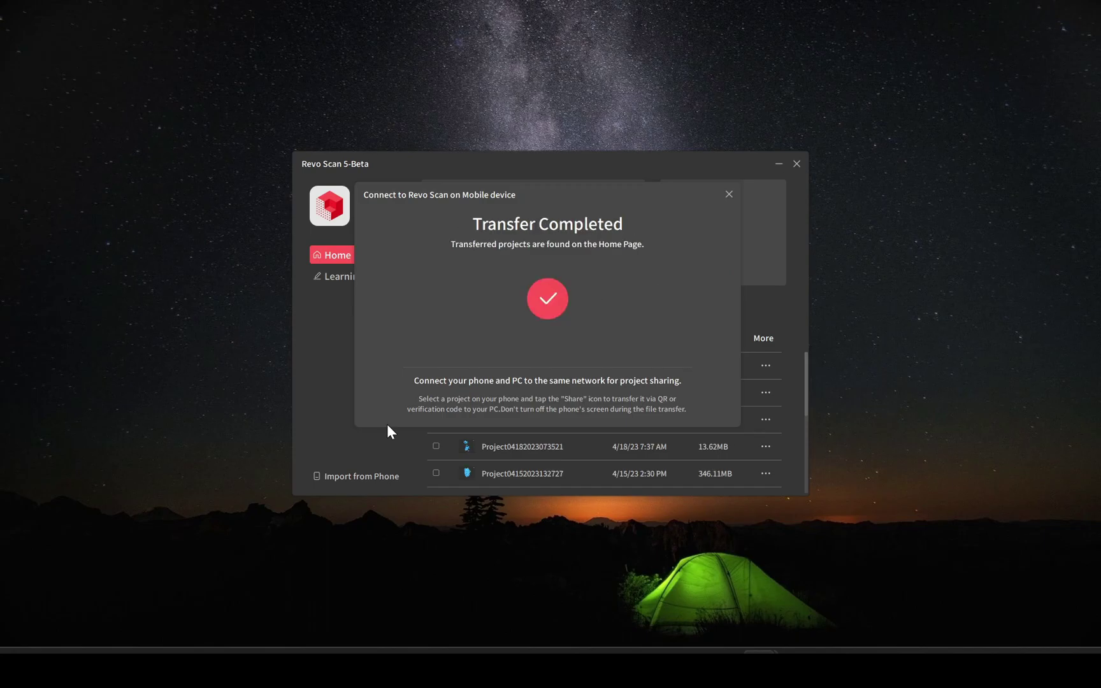
{"action": "left_click", "coordinate": [371, 459]}
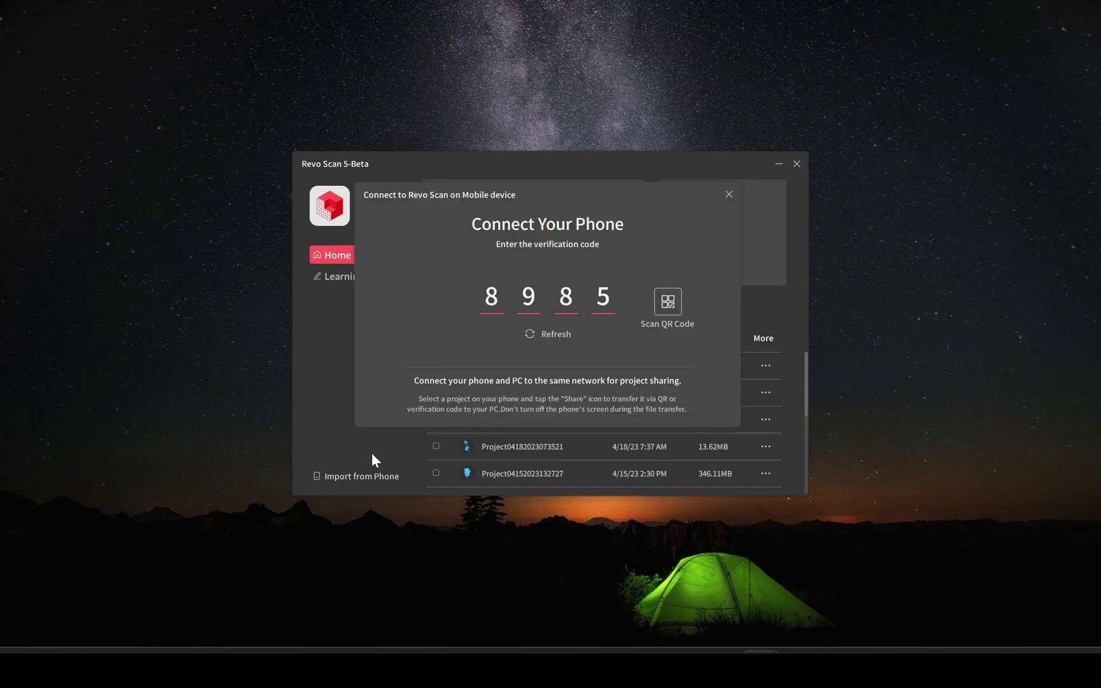
{"action": "left_click", "coordinate": [729, 194]}
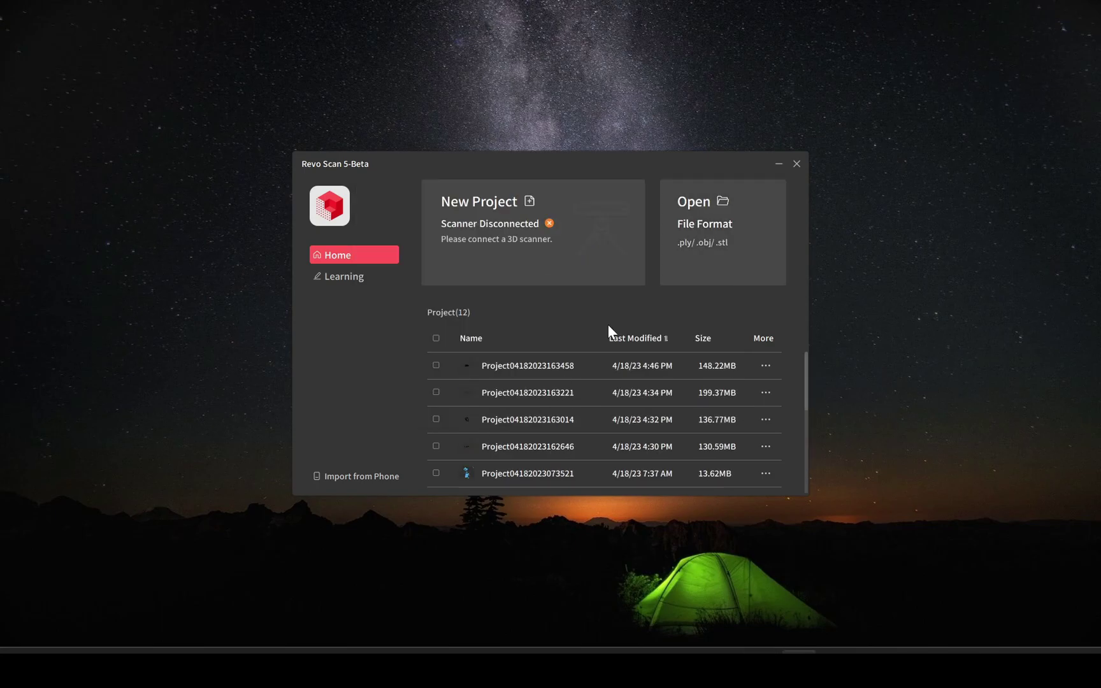
{"action": "double_click", "coordinate": [584, 364]}
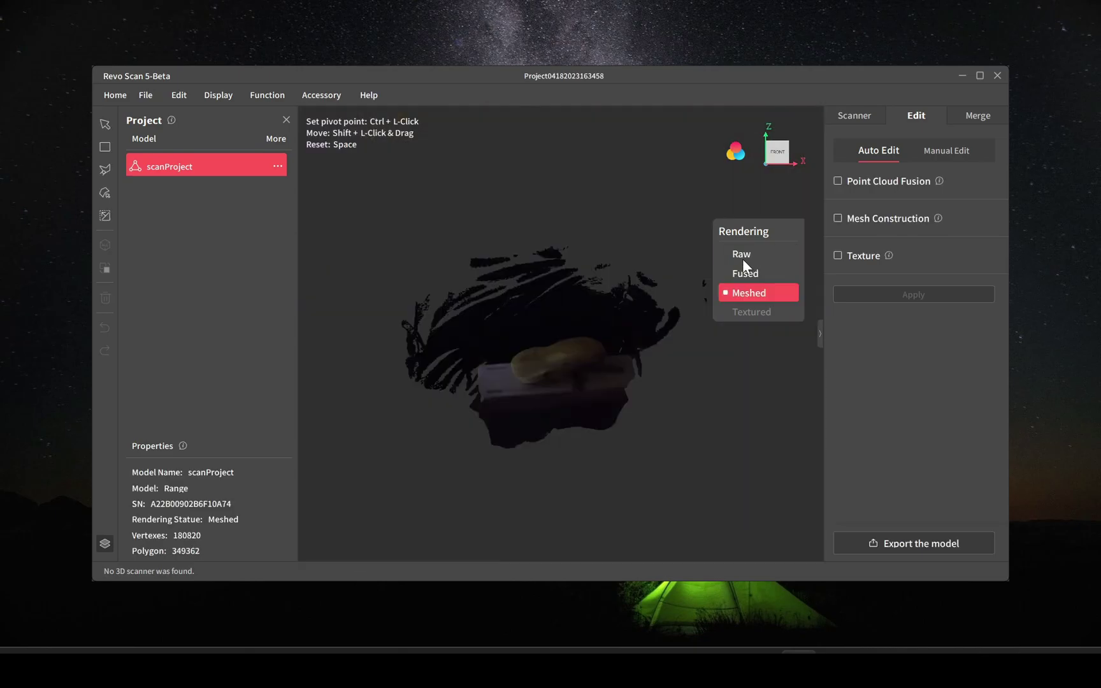
{"action": "left_click", "coordinate": [742, 273]}
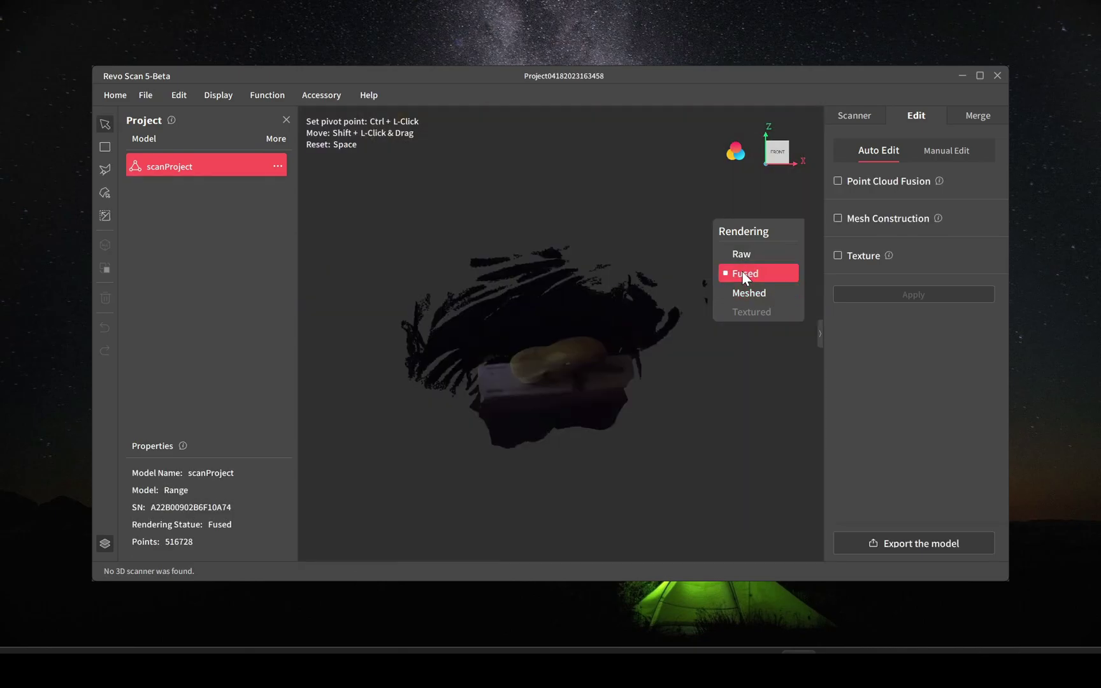
{"action": "left_click_drag", "start_coordinate": [610, 389], "coordinate": [551, 346]}
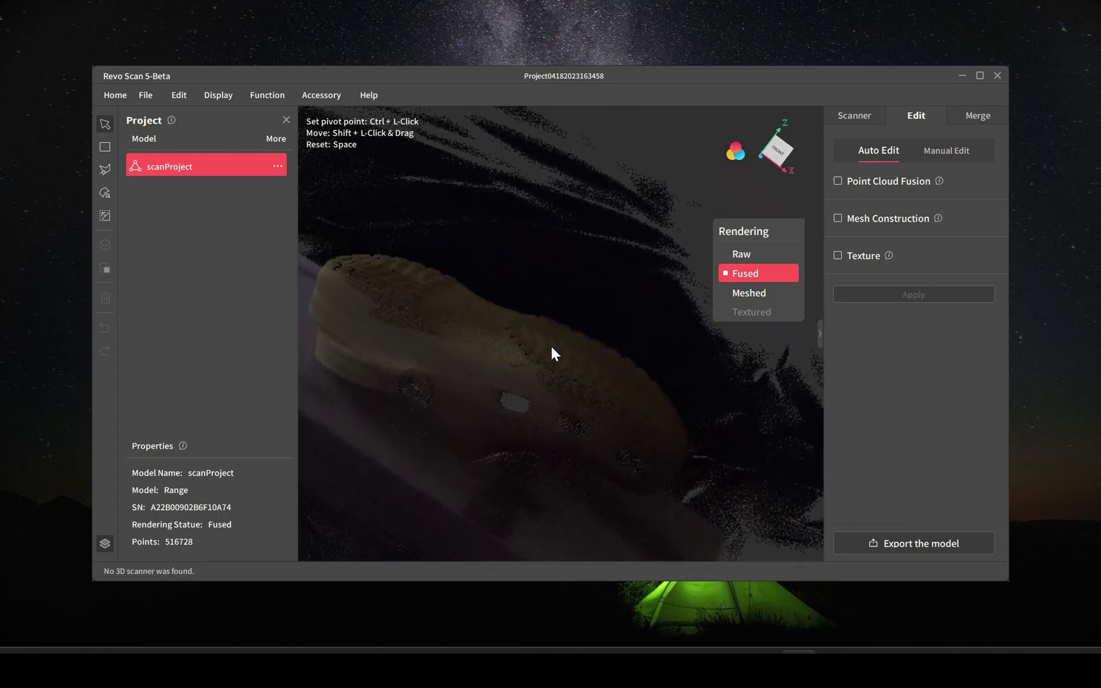
{"action": "left_click", "coordinate": [735, 153]}
{"action": "left_click_drag", "start_coordinate": [711, 211], "coordinate": [252, 270]}
{"action": "left_click_drag", "start_coordinate": [397, 327], "coordinate": [573, 302]}
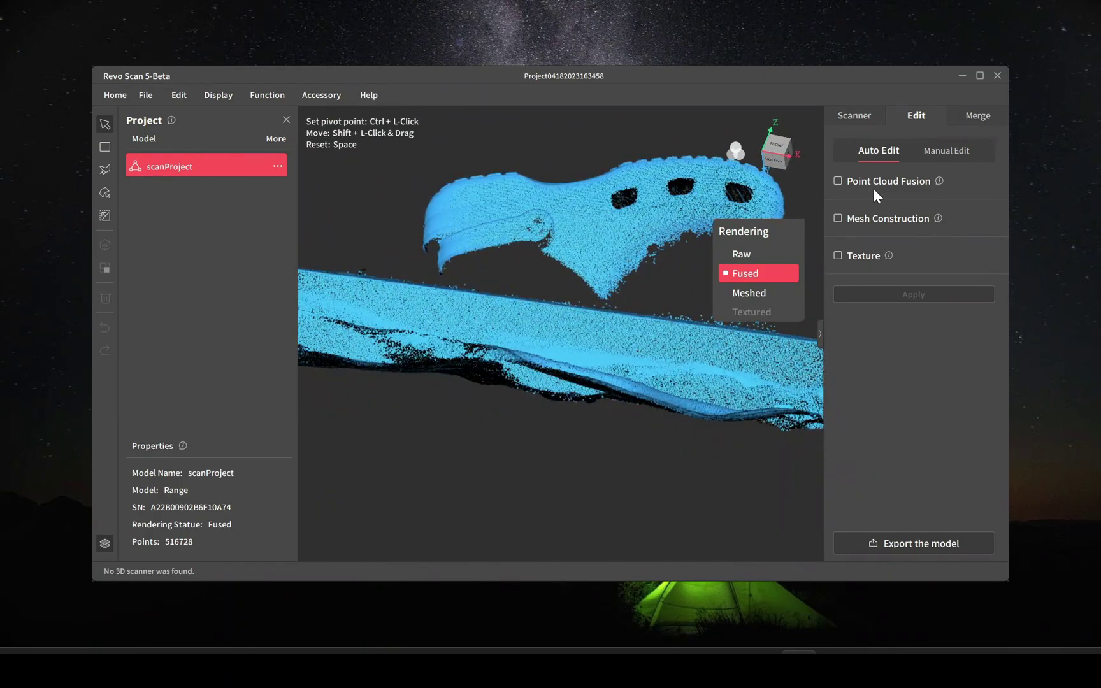
In Manual Edit, draw a Lasso Selection around the shoe
{"action": "left_click", "coordinate": [948, 152]}
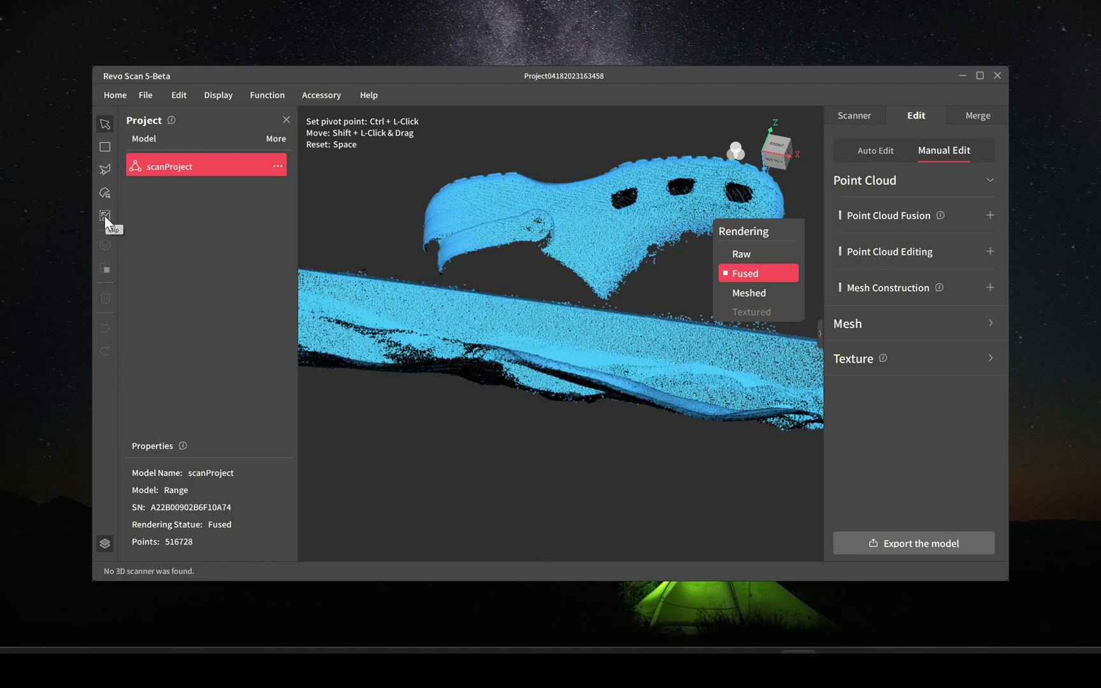
{"action": "left_click", "coordinate": [103, 190]}
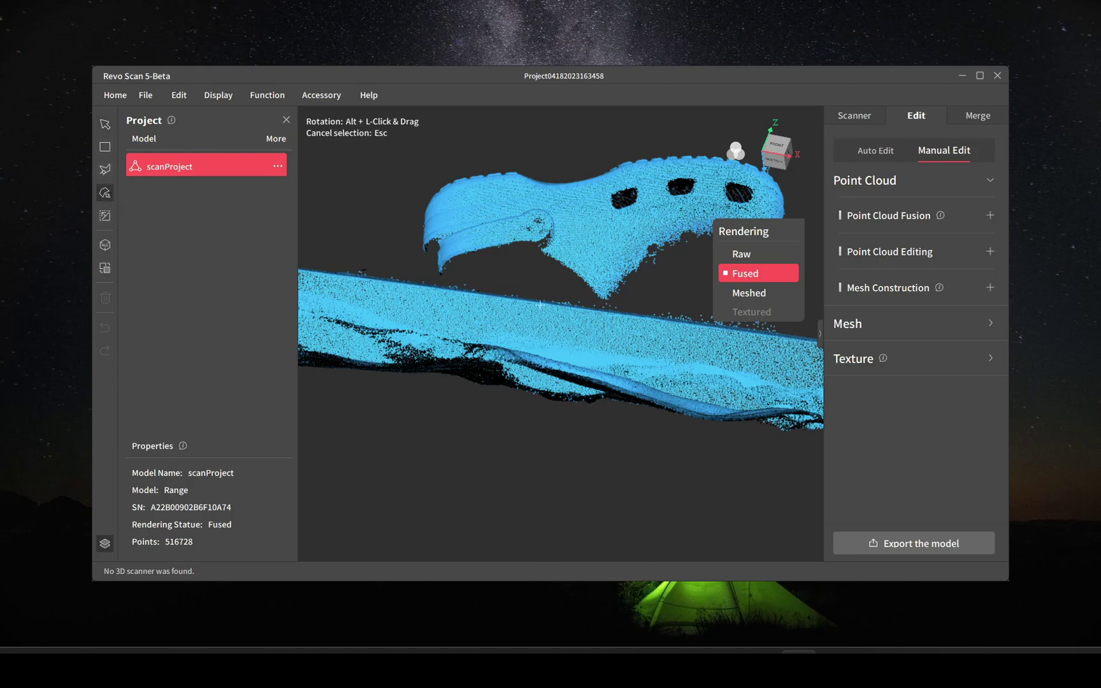
{"action": "scroll", "coordinate": [438, 264], "scroll_direction": "down", "scroll_amount": 5}
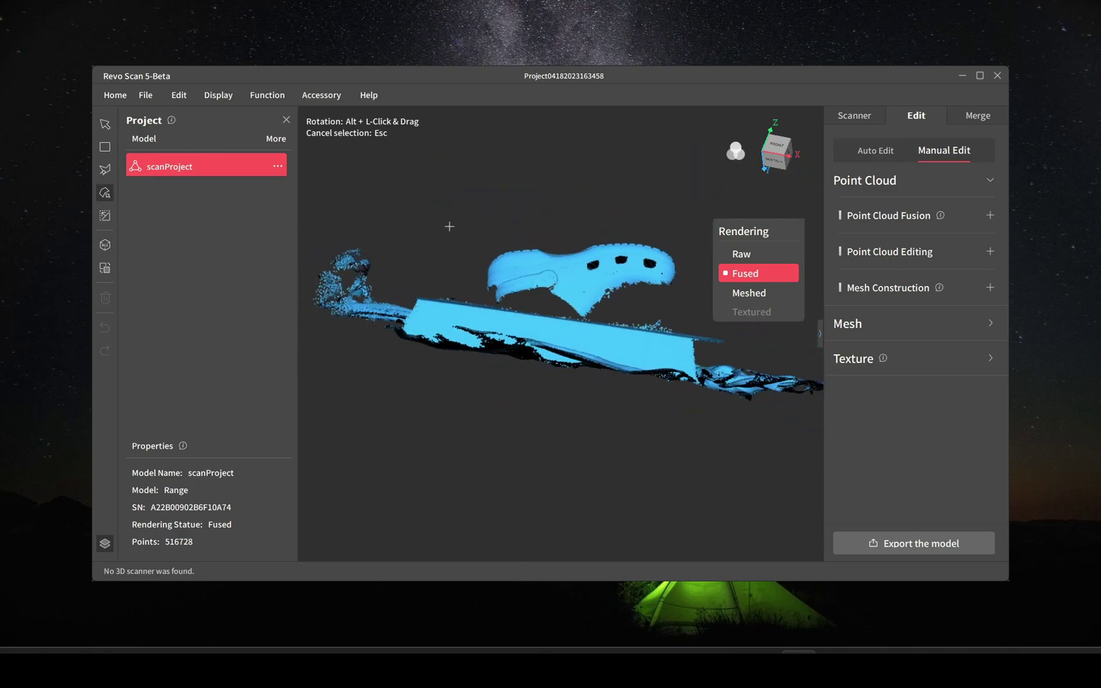
{"action": "mouse_move", "coordinate": [474, 230]}
{"action": "left_mouse_down"}
{"action": "mouse_move", "coordinate": [483, 303]}
{"action": "mouse_move", "coordinate": [592, 319]}
{"action": "mouse_move", "coordinate": [686, 283]}
{"action": "mouse_move", "coordinate": [689, 246]}
{"action": "mouse_move", "coordinate": [651, 190]}
{"action": "left_mouse_up"}
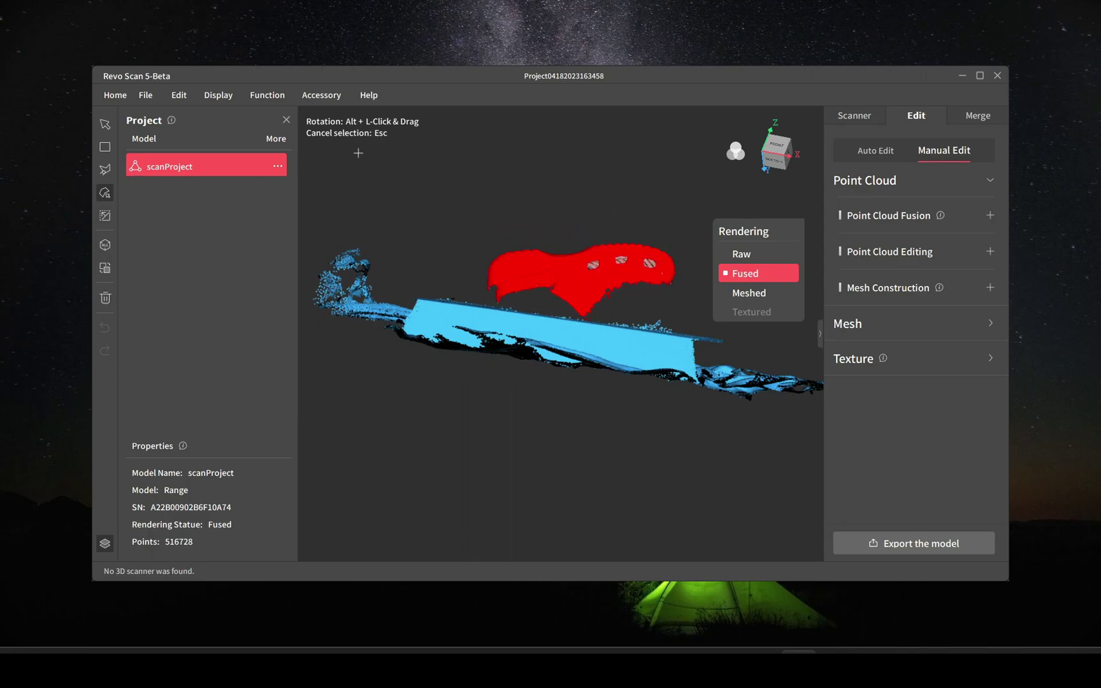
Invert the selection and delete everything but the shoe, leaving 64360 points
{"action": "left_click", "coordinate": [184, 90]}
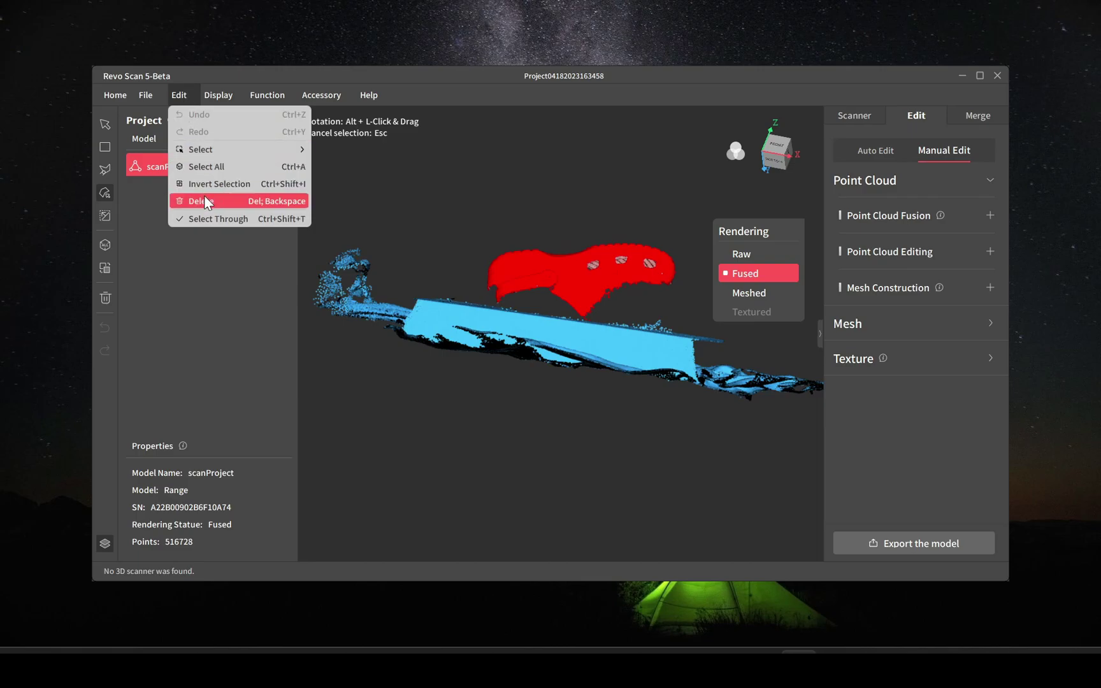
{"action": "left_click", "coordinate": [280, 190]}
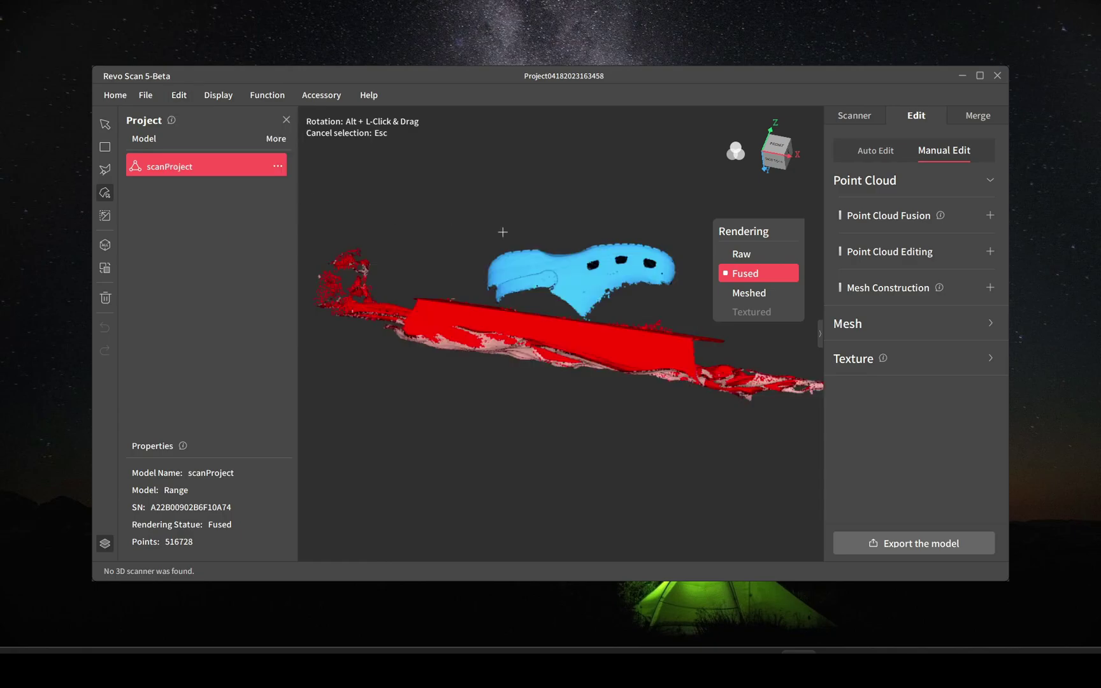
{"action": "left_click", "coordinate": [106, 298]}
{"action": "left_click_drag", "start_coordinate": [546, 336], "coordinate": [439, 360]}
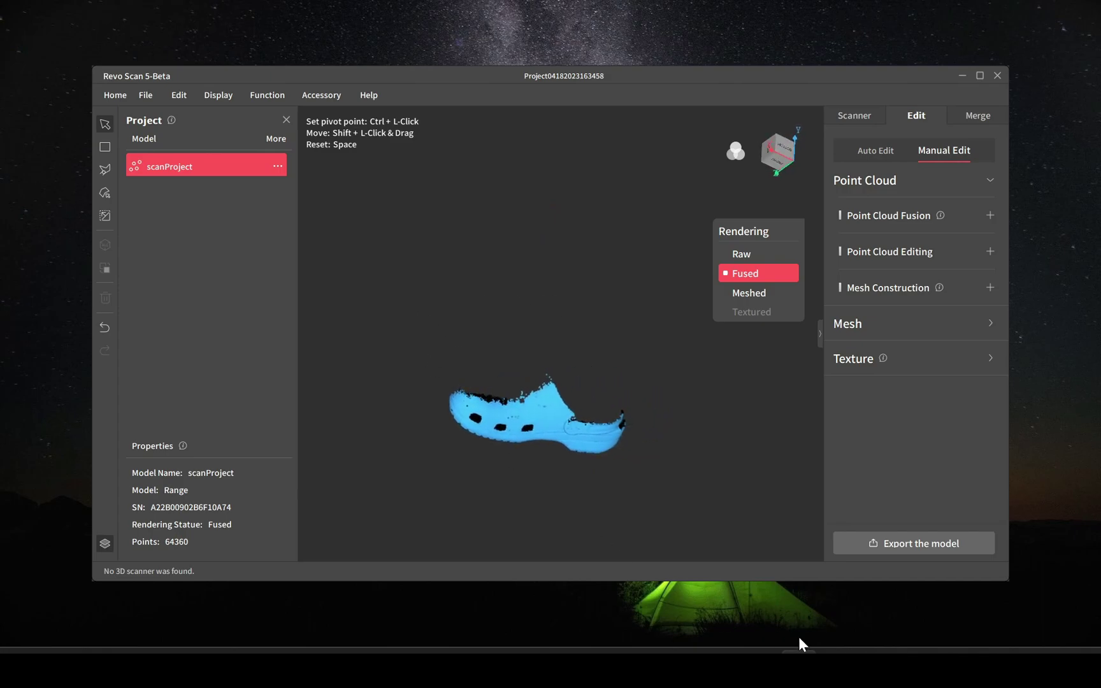
Export the trimmed shoe point cloud as .ply file '1', then return Home
{"action": "left_click", "coordinate": [899, 545]}
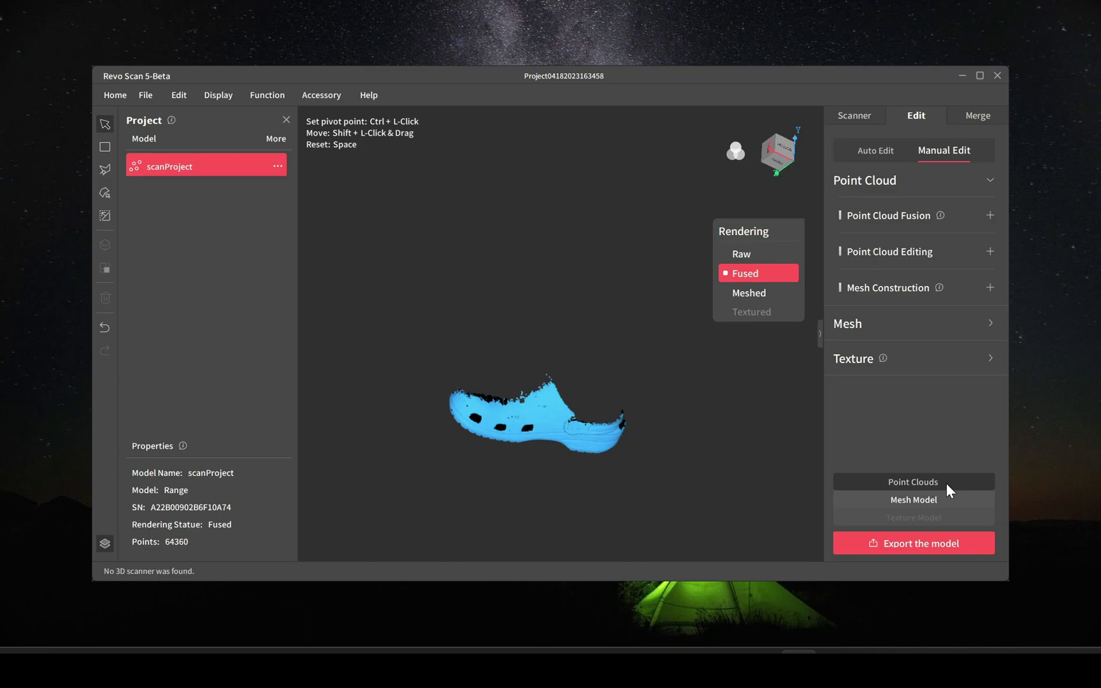
{"action": "left_click", "coordinate": [913, 483]}
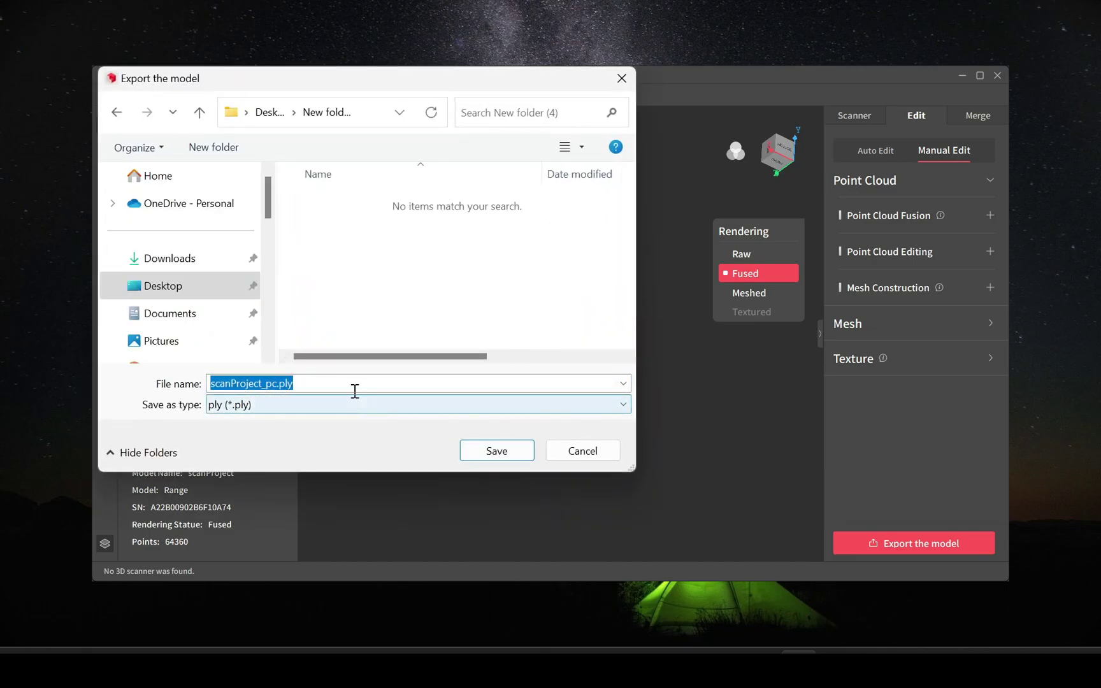
{"action": "type", "text": "1"}
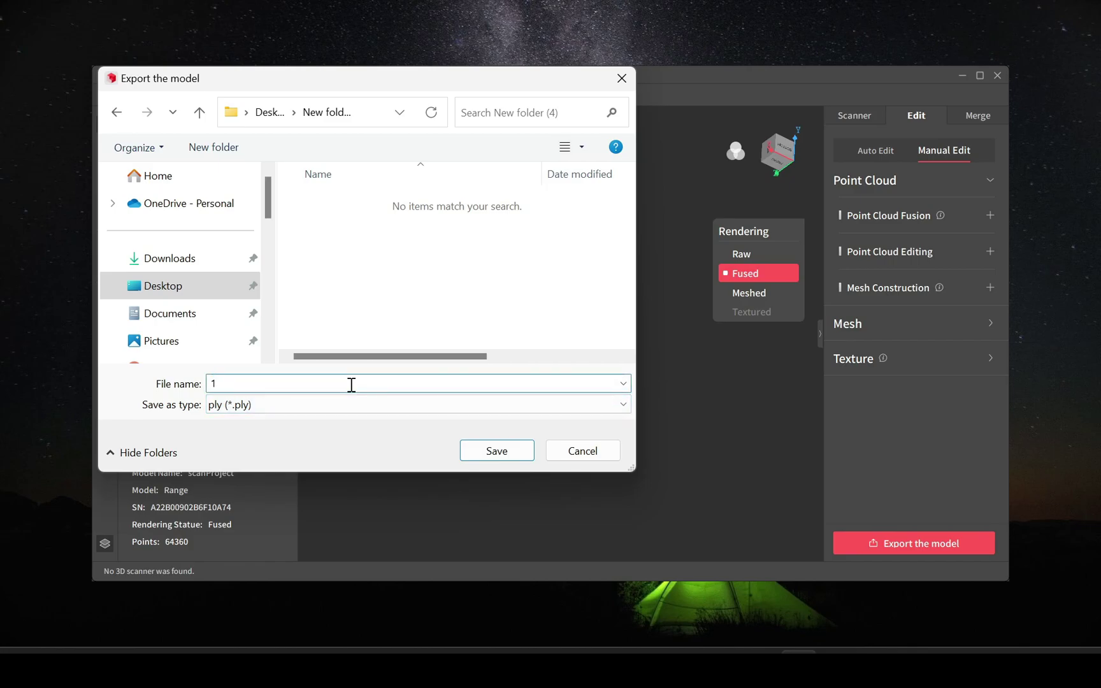
{"action": "left_click", "coordinate": [496, 451]}
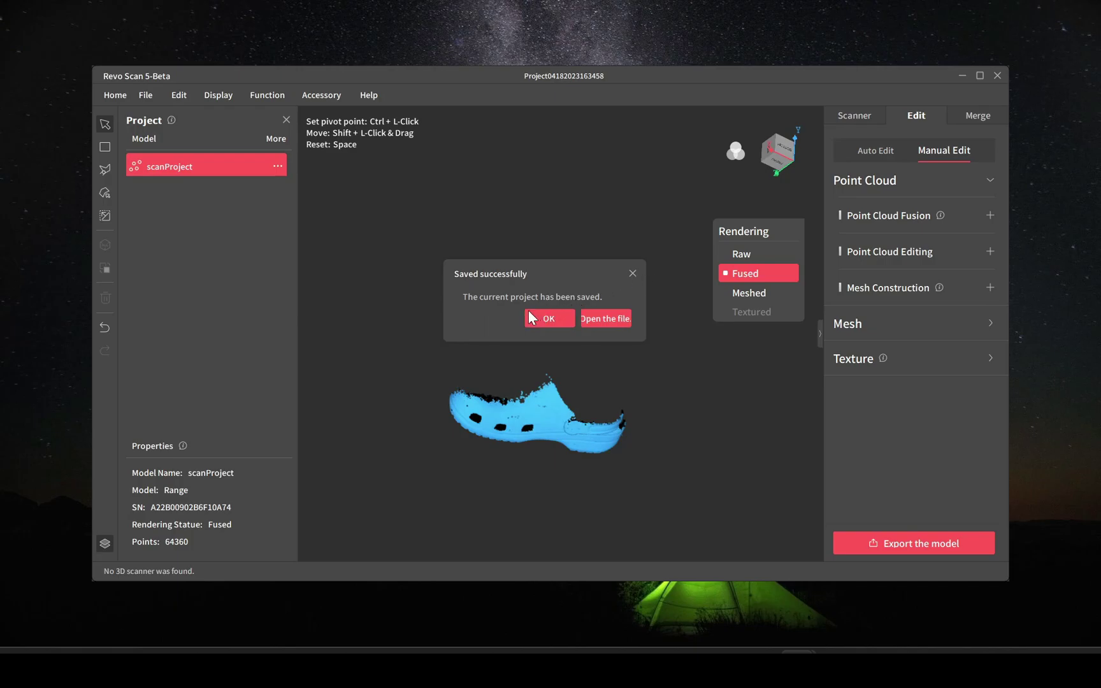
{"action": "left_click", "coordinate": [556, 323]}
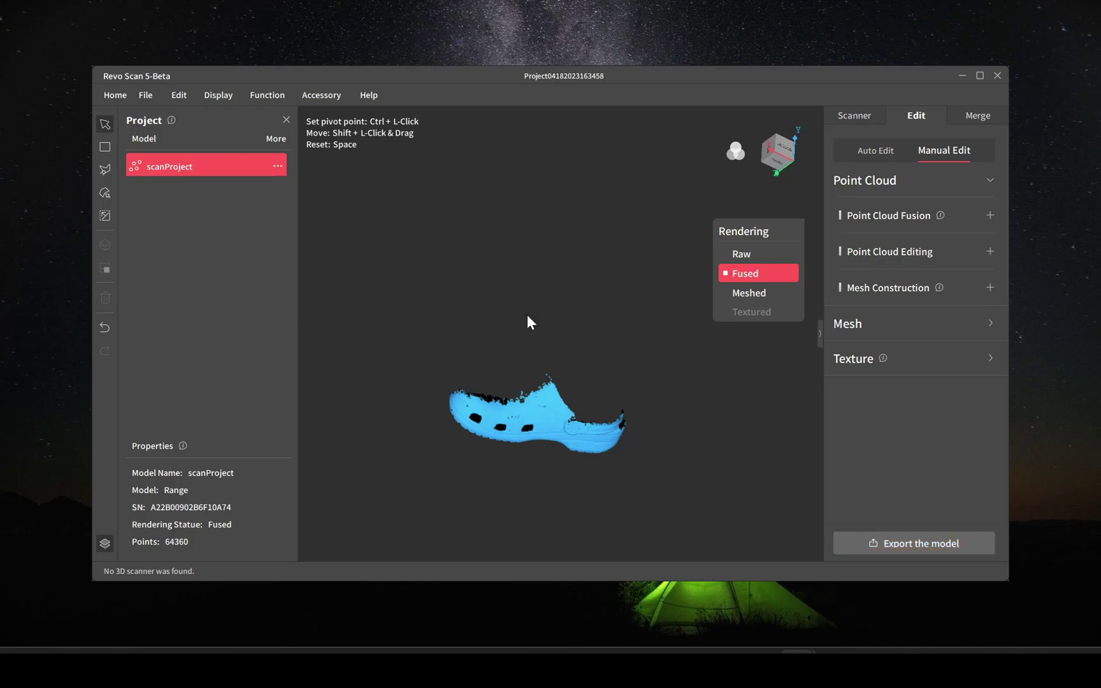
{"action": "left_click", "coordinate": [111, 94]}
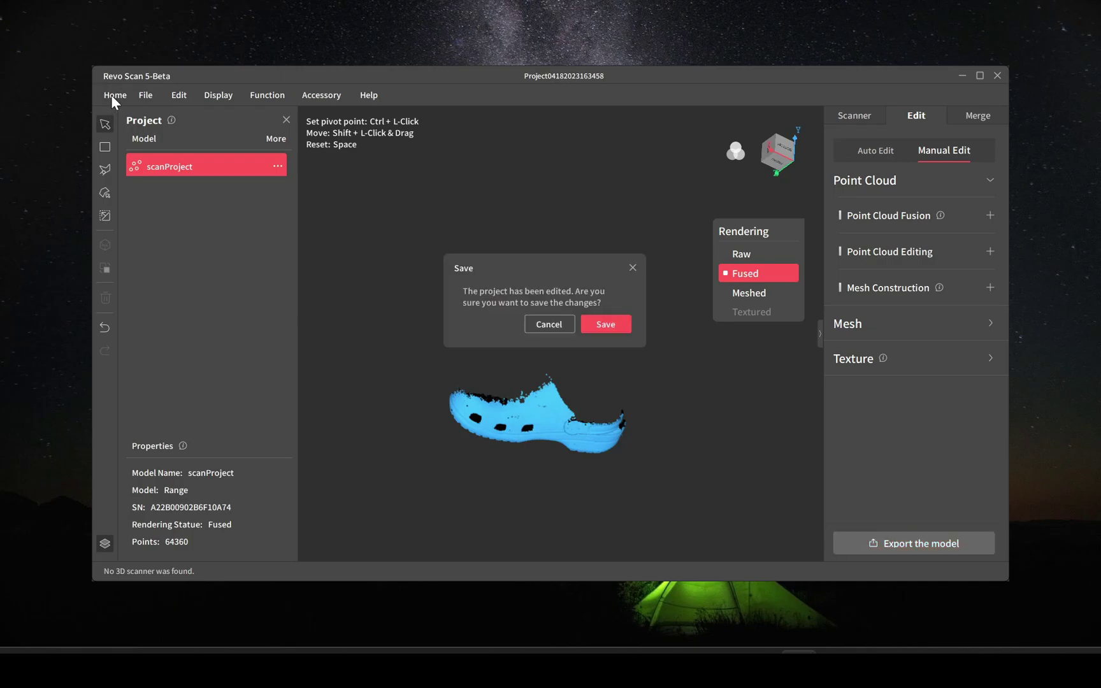
{"action": "left_click", "coordinate": [611, 327]}
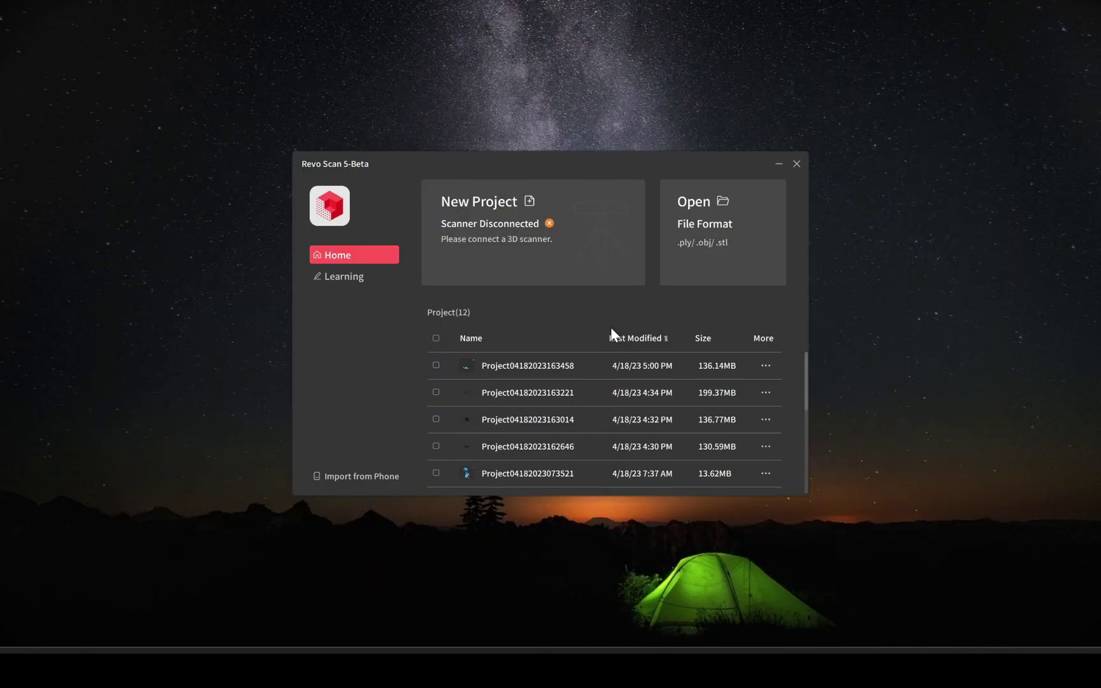
{"action": "double_click", "coordinate": [524, 390]}
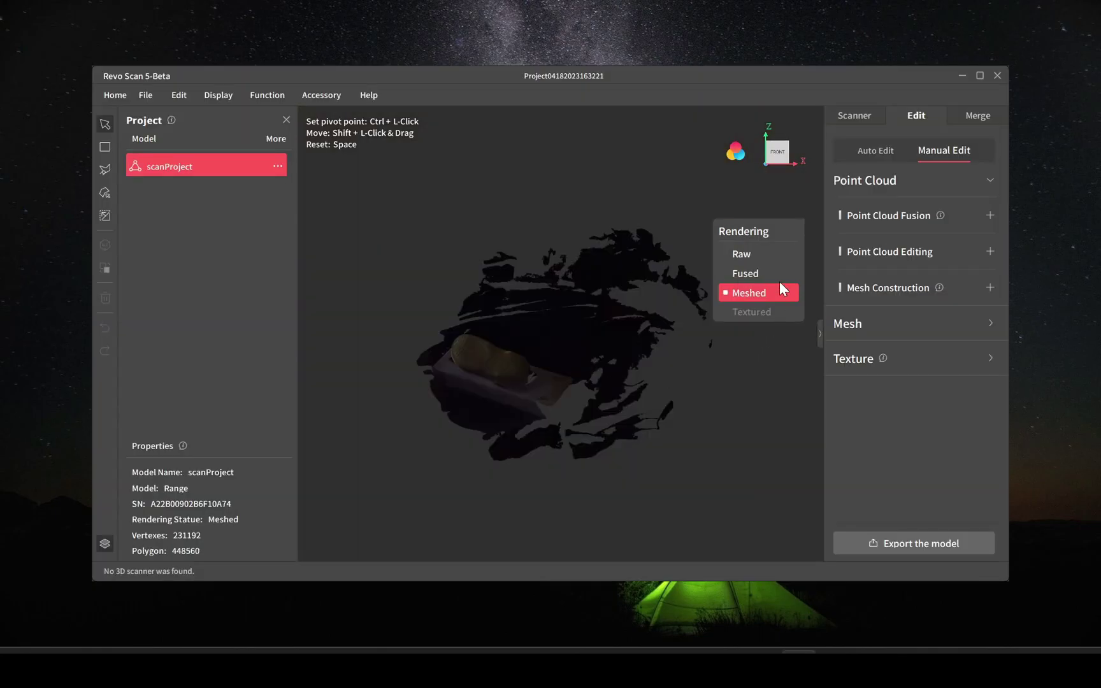
{"action": "left_click", "coordinate": [759, 273]}
{"action": "left_click", "coordinate": [736, 153]}
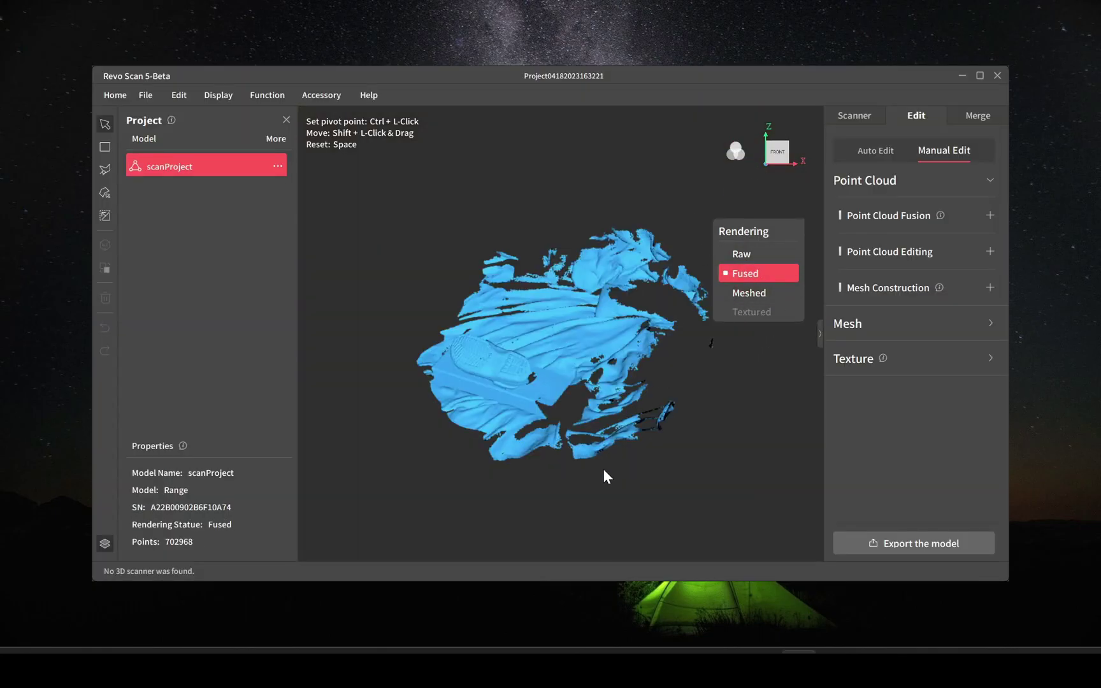
{"action": "mouse_move", "coordinate": [603, 470]}
{"action": "left_mouse_down"}
{"action": "mouse_move", "coordinate": [545, 338]}
{"action": "mouse_move", "coordinate": [456, 335]}
{"action": "mouse_move", "coordinate": [477, 369]}
{"action": "mouse_move", "coordinate": [462, 270]}
{"action": "left_mouse_up"}
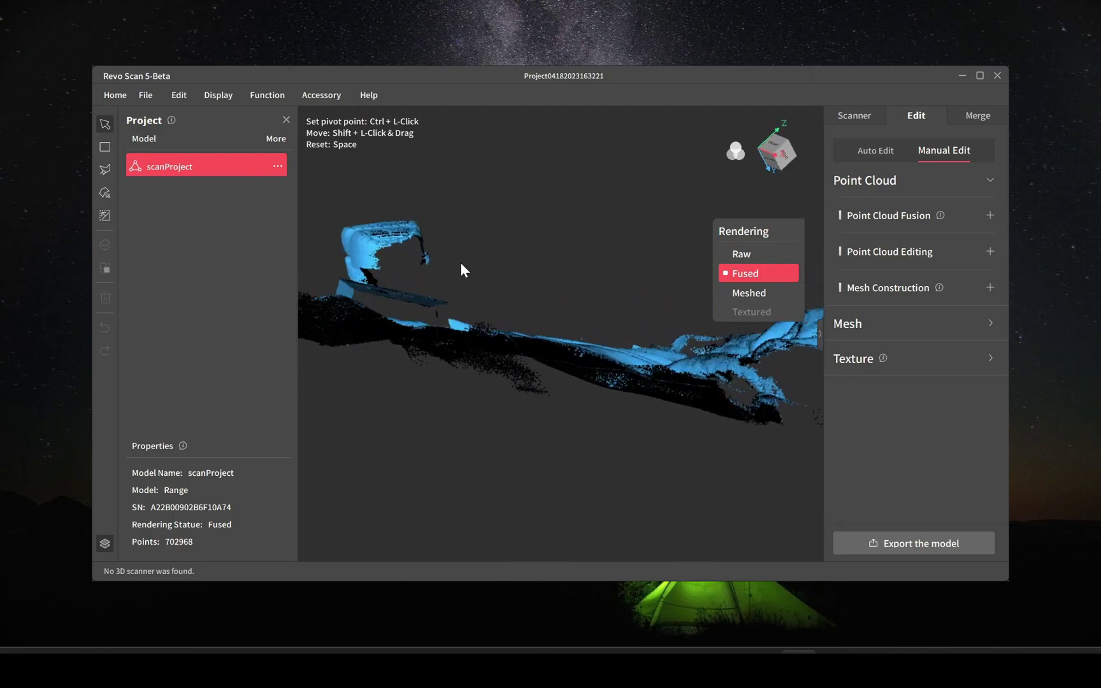
{"action": "left_click_drag", "start_coordinate": [474, 185], "coordinate": [596, 315]}
{"action": "key", "text": "Delete"}
{"action": "left_click_drag", "start_coordinate": [556, 389], "coordinate": [364, 344]}
{"action": "mouse_move", "coordinate": [364, 344]}
{"action": "left_mouse_down", "text": "ctrl"}
{"action": "mouse_move", "coordinate": [516, 290]}
{"action": "mouse_move", "coordinate": [368, 467]}
{"action": "mouse_move", "coordinate": [573, 457]}
{"action": "left_mouse_up", "text": "ctrl"}
{"action": "key", "text": "Delete"}
{"action": "left_click", "coordinate": [913, 542]}
{"action": "key", "text": "Return"}
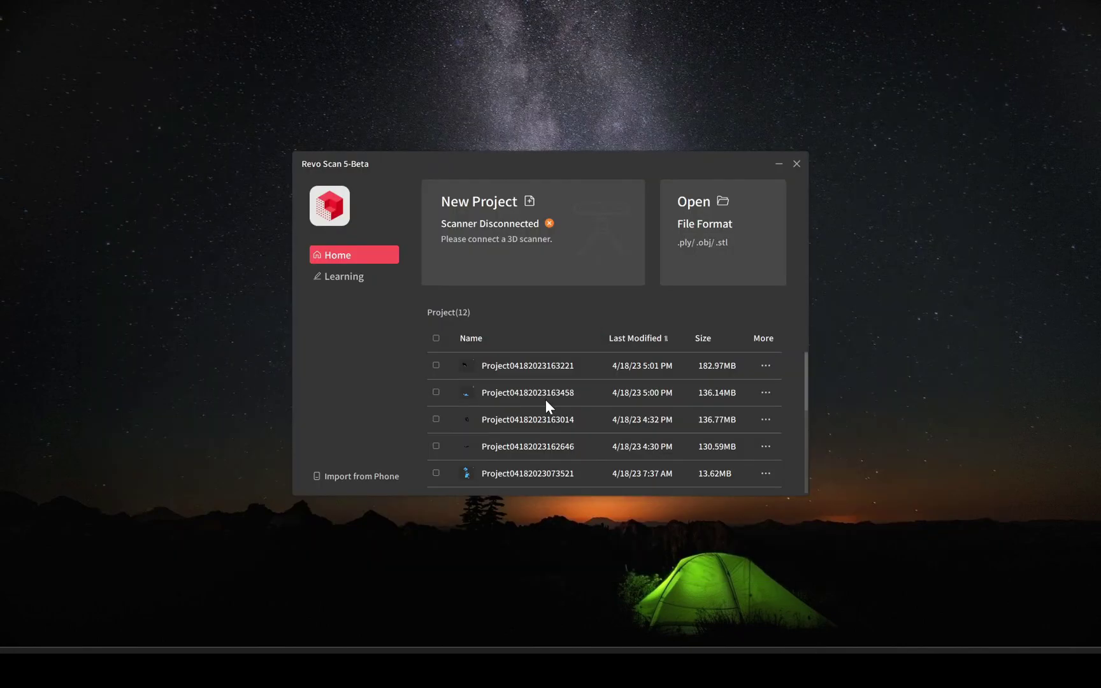
{"action": "double_click", "coordinate": [545, 399]}
{"action": "left_click", "coordinate": [745, 273]}
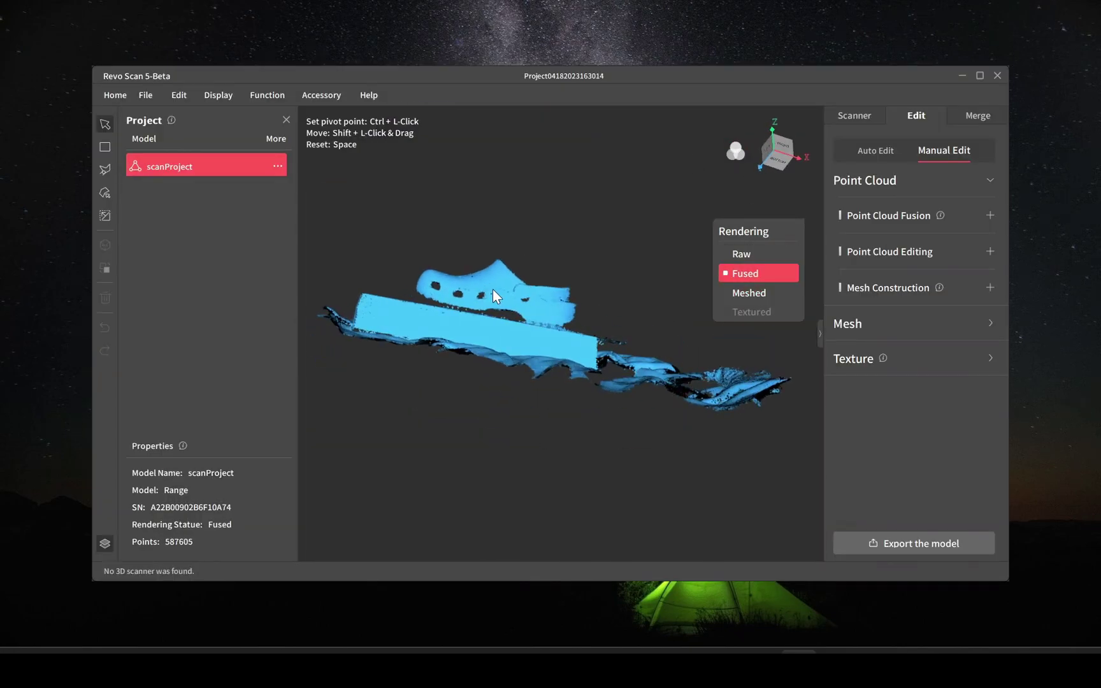
{"action": "mouse_move", "coordinate": [381, 271]}
{"action": "left_mouse_down", "text": "ctrl"}
{"action": "mouse_move", "coordinate": [626, 204]}
{"action": "mouse_move", "coordinate": [436, 212]}
{"action": "mouse_move", "coordinate": [497, 268]}
{"action": "left_mouse_up", "text": "ctrl"}
{"action": "key", "text": "Delete"}
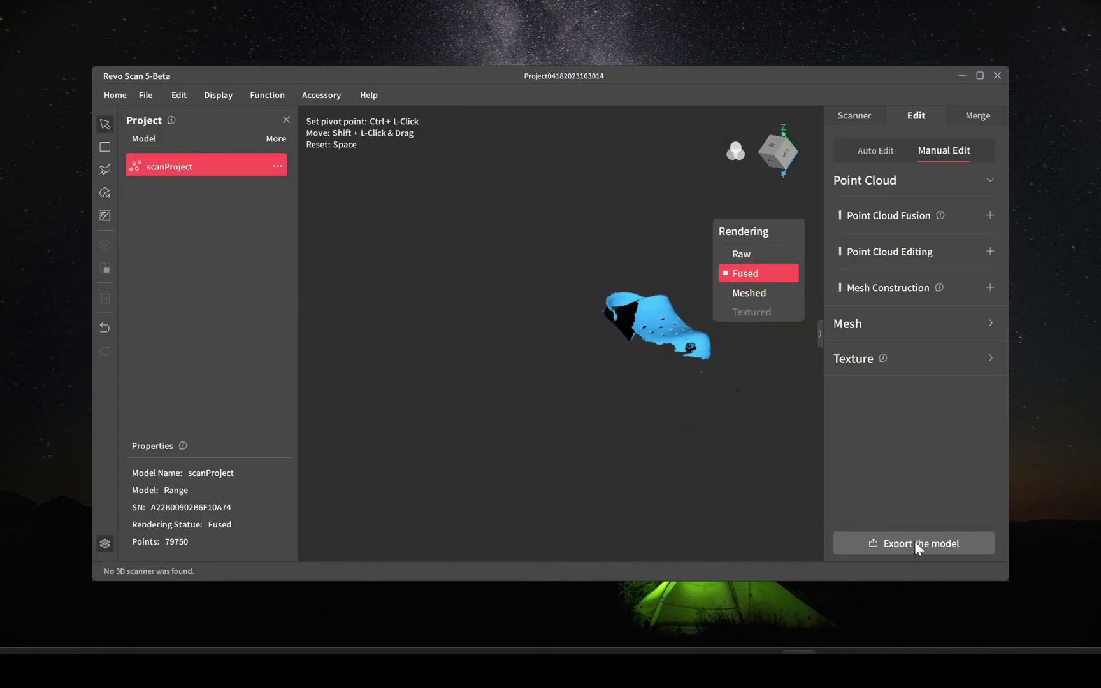
{"action": "left_click", "coordinate": [914, 543]}
{"action": "type", "text": "2"}
{"action": "key", "text": "Return"}
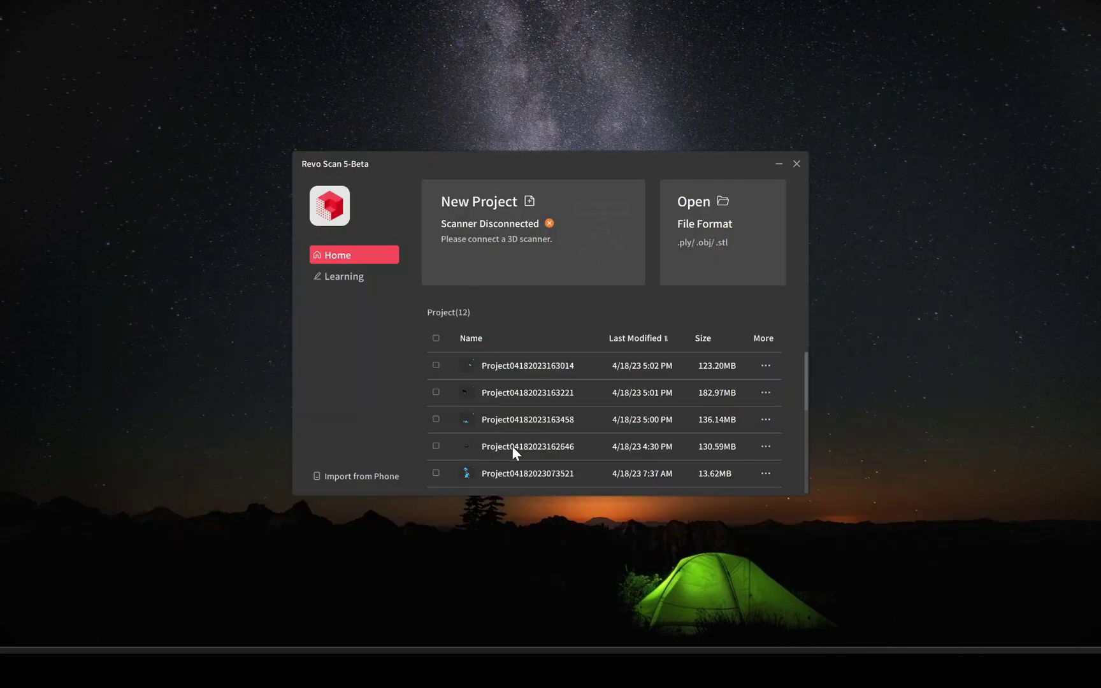
Trim the last scan down to the shoe and export it as '4'
{"action": "double_click", "coordinate": [511, 446]}
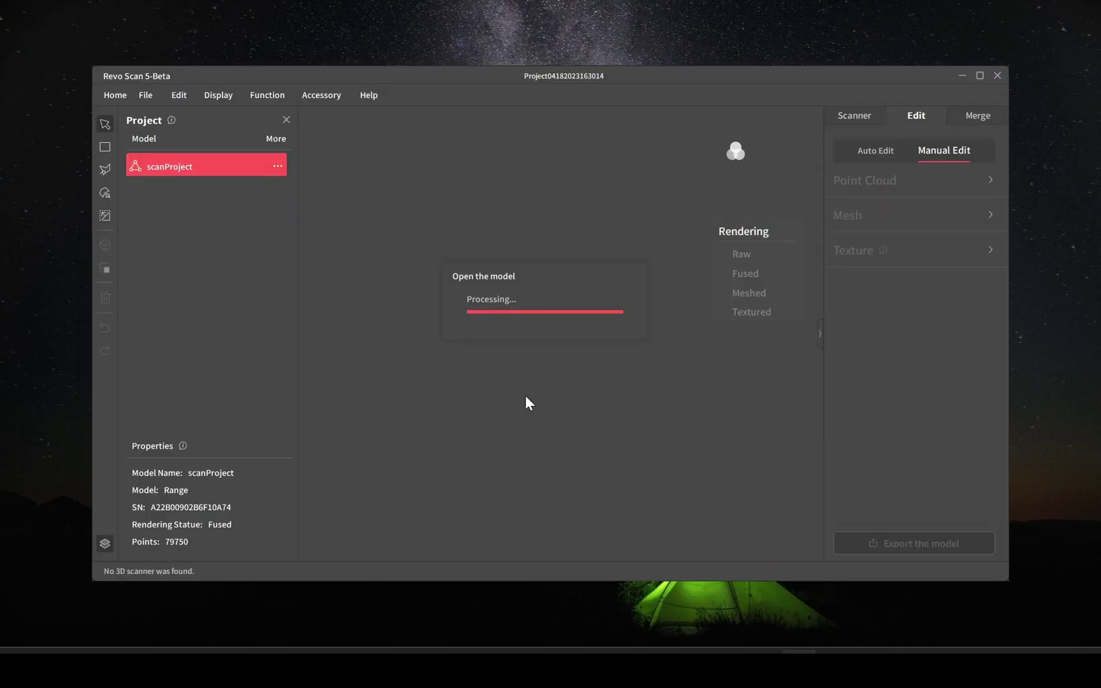
{"action": "mouse_move", "coordinate": [396, 276]}
{"action": "left_mouse_down", "text": "ctrl"}
{"action": "mouse_move", "coordinate": [530, 300]}
{"action": "mouse_move", "coordinate": [395, 275]}
{"action": "left_mouse_up", "text": "ctrl"}
{"action": "key", "text": "Delete"}
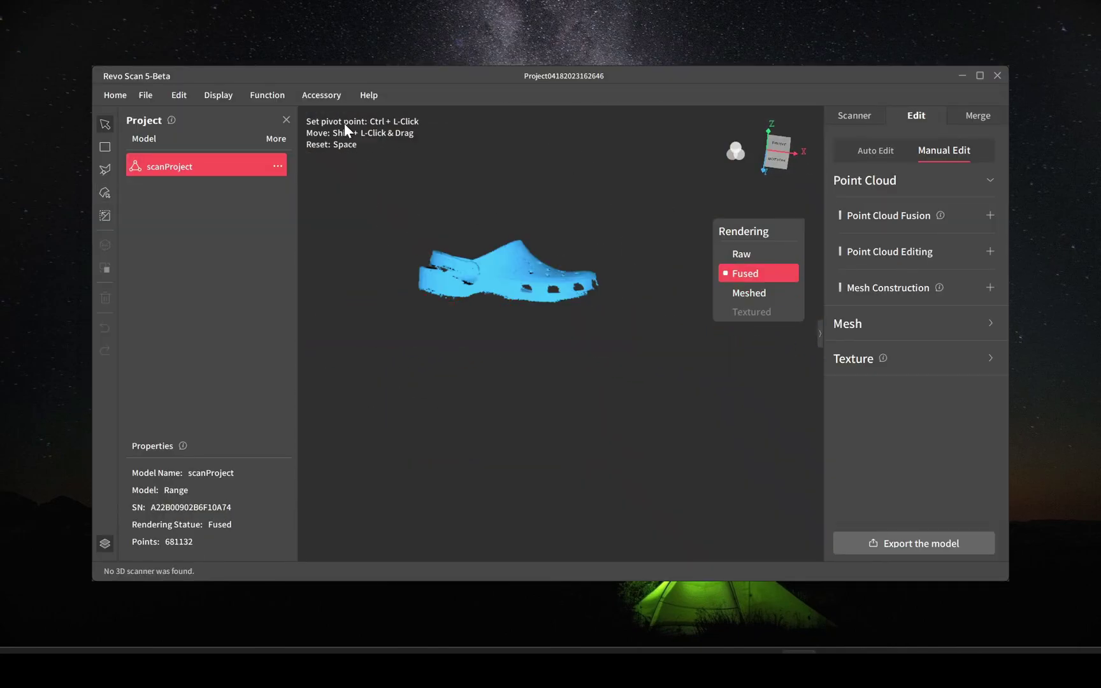
{"action": "left_click", "coordinate": [914, 543]}
{"action": "type", "text": "4"}
{"action": "key", "text": "Return"}
{"action": "left_click", "coordinate": [116, 95]}
From Home, open 1.ply as a new project showing the 64360-point shoe cloud
{"action": "left_click", "coordinate": [602, 321]}
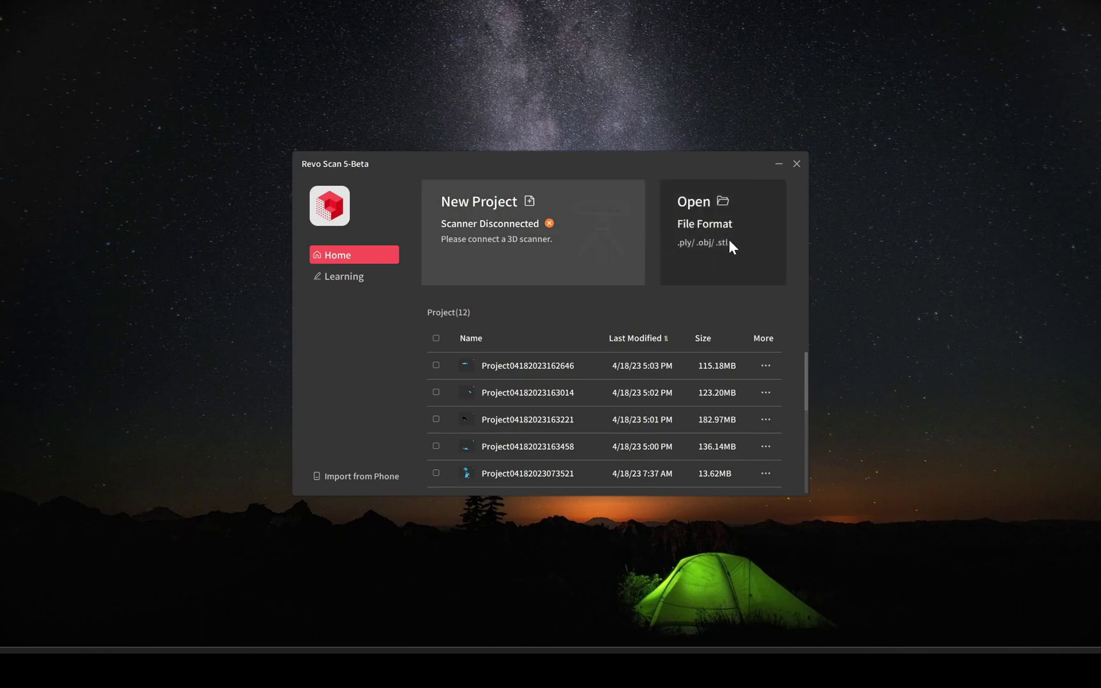
{"action": "left_click", "coordinate": [751, 243]}
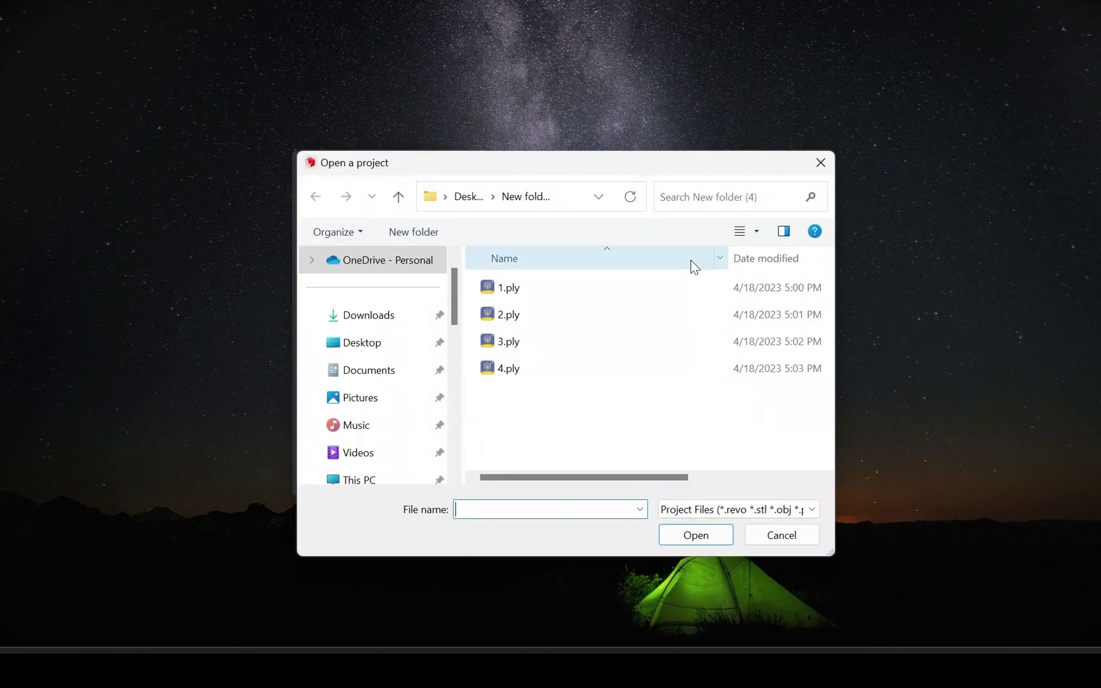
{"action": "left_click", "coordinate": [533, 288]}
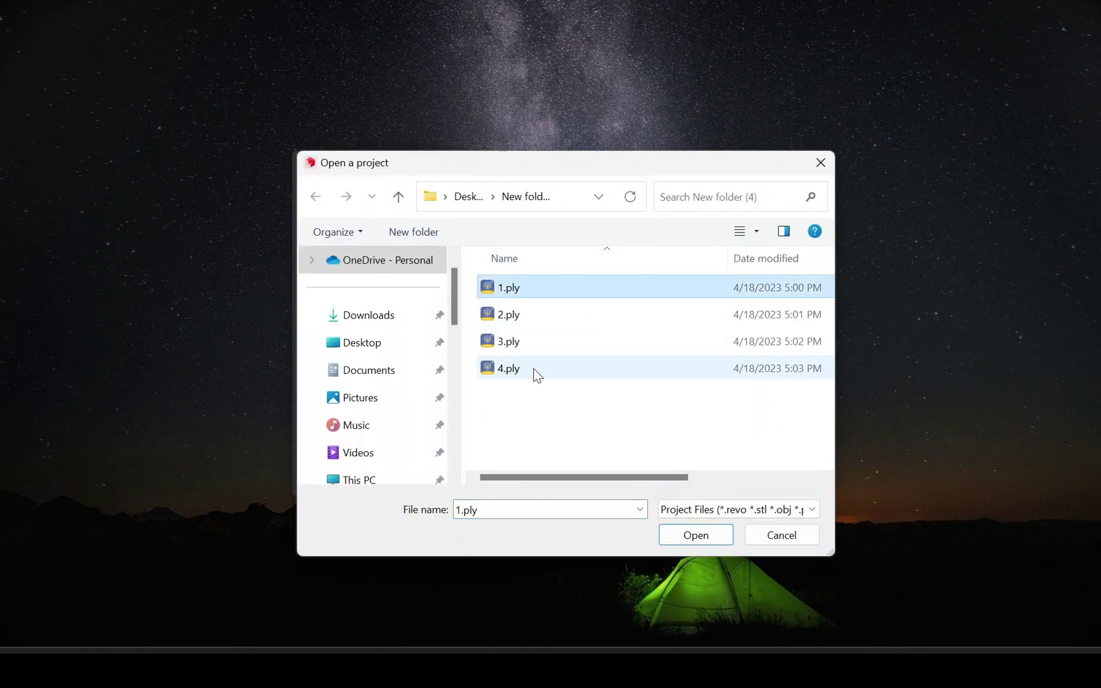
{"action": "left_click", "coordinate": [533, 368]}
{"action": "left_click", "coordinate": [529, 287]}
{"action": "left_click", "coordinate": [706, 534]}
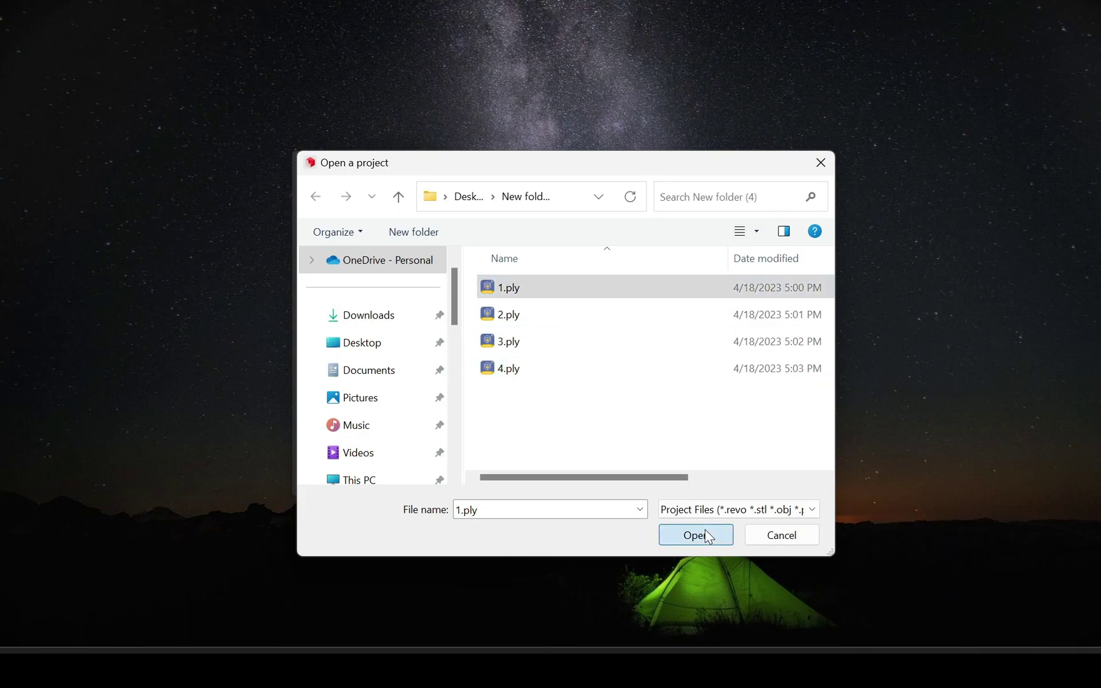
{"action": "left_click_drag", "start_coordinate": [547, 262], "coordinate": [468, 399]}
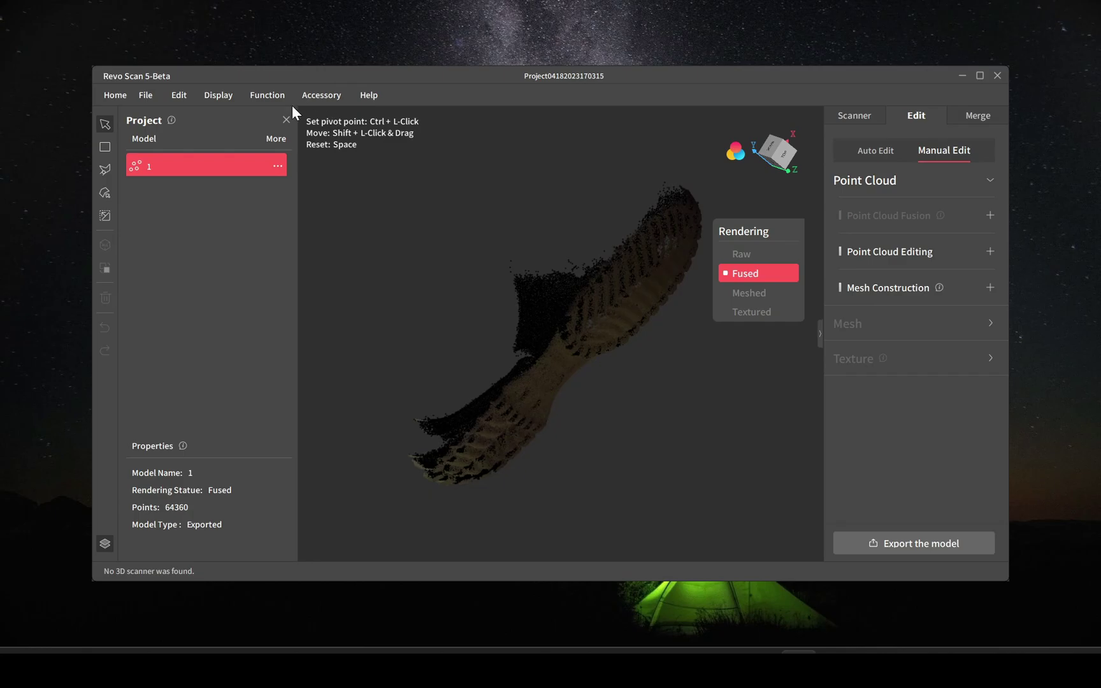
Import 2.ply, 3.ply and 4.ply one after another through File > Import
{"action": "left_click", "coordinate": [144, 95]}
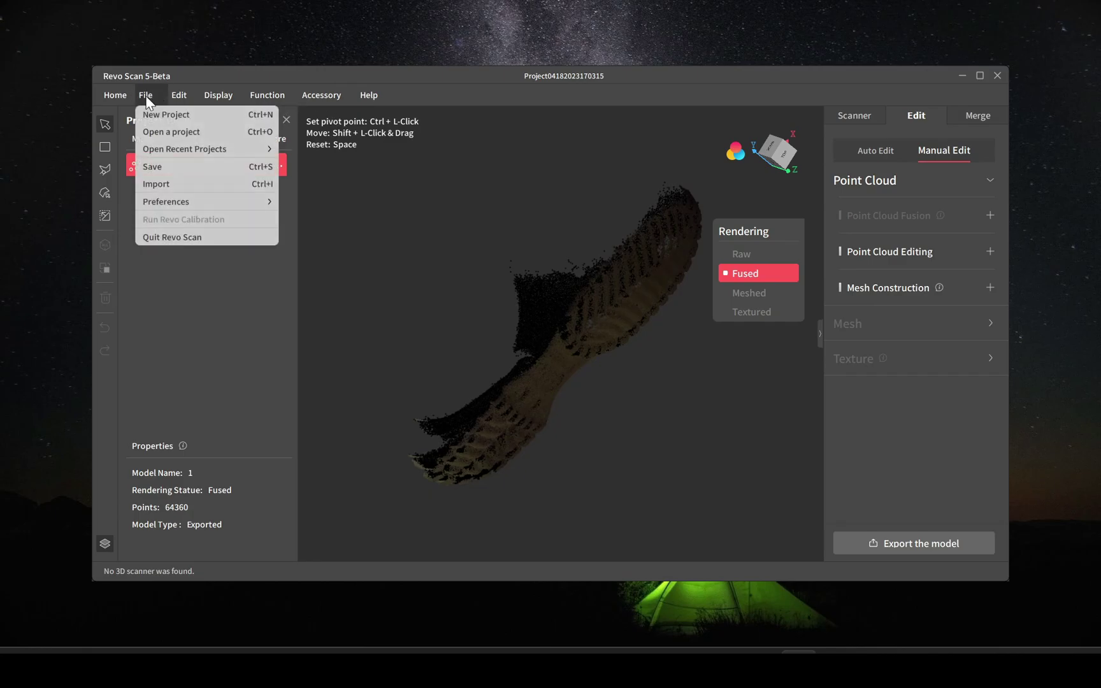
{"action": "left_click", "coordinate": [183, 185]}
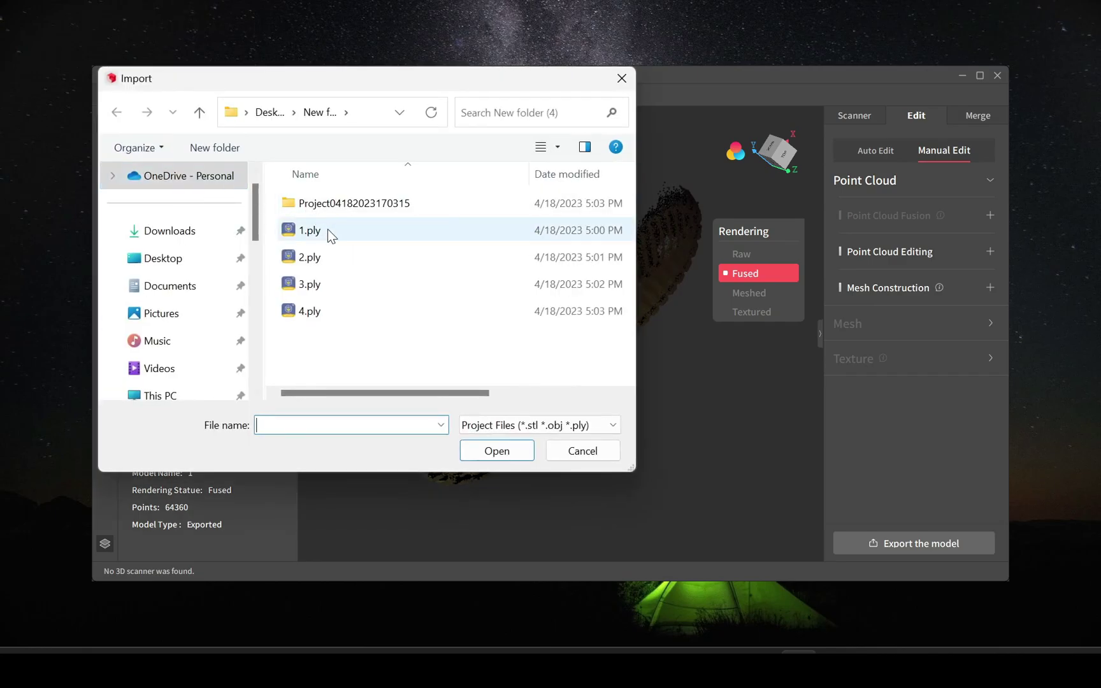
{"action": "left_click", "coordinate": [338, 257]}
{"action": "left_click", "coordinate": [496, 451]}
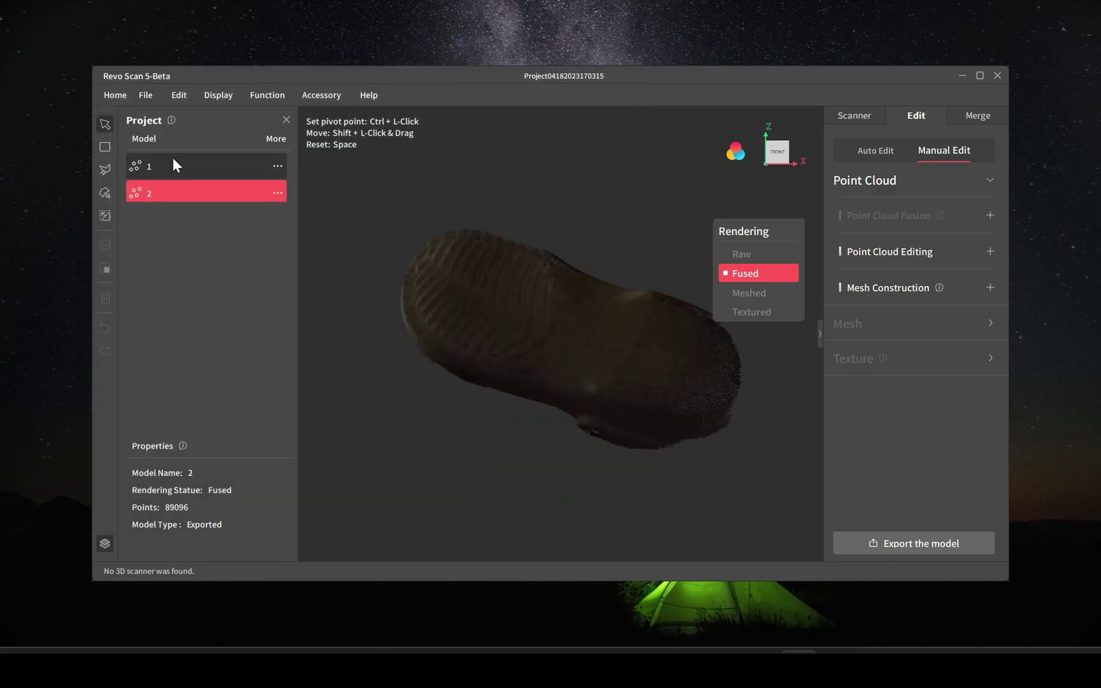
{"action": "left_click", "coordinate": [145, 95]}
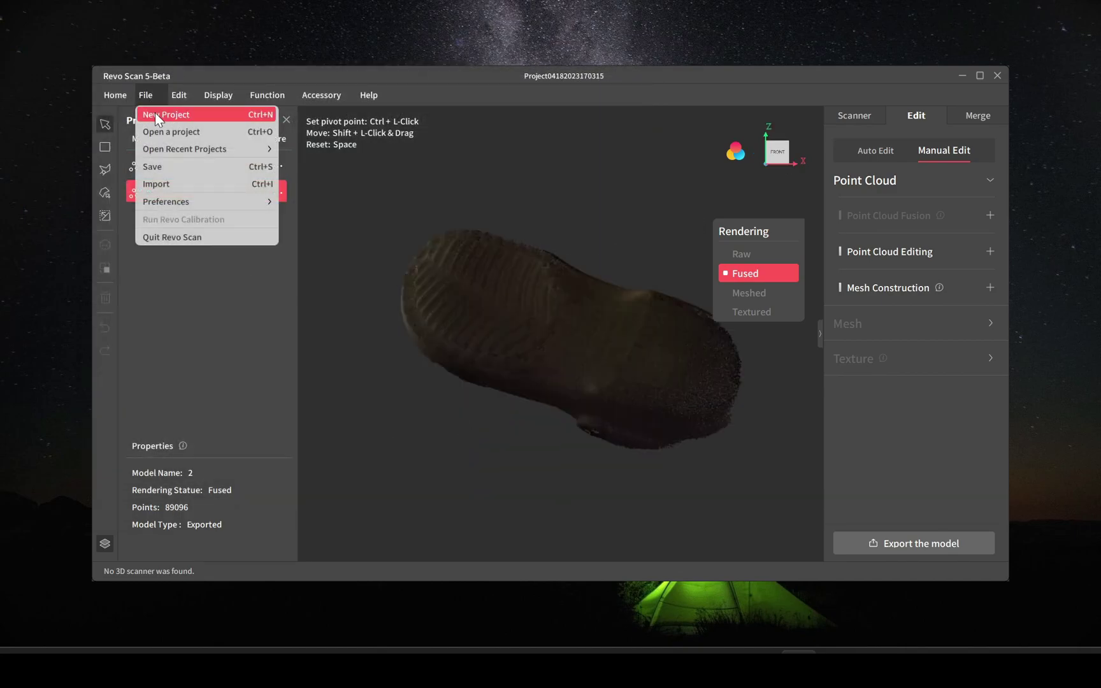
{"action": "left_click", "coordinate": [180, 184]}
{"action": "left_click", "coordinate": [312, 284]}
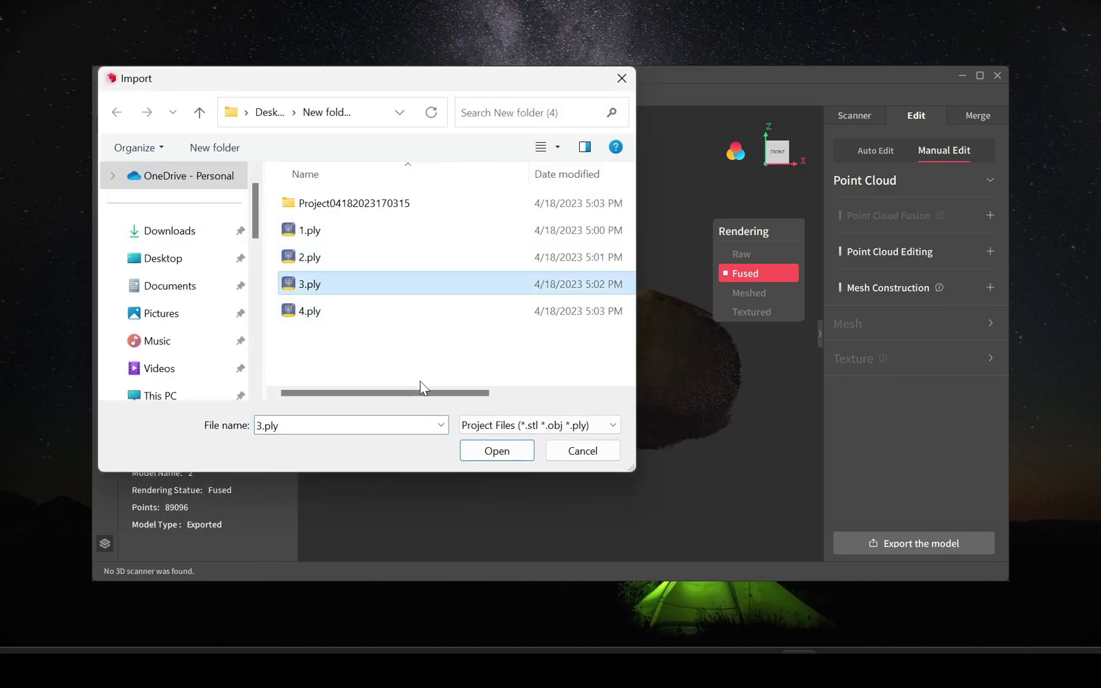
{"action": "left_click", "coordinate": [514, 452]}
{"action": "left_click", "coordinate": [147, 101]}
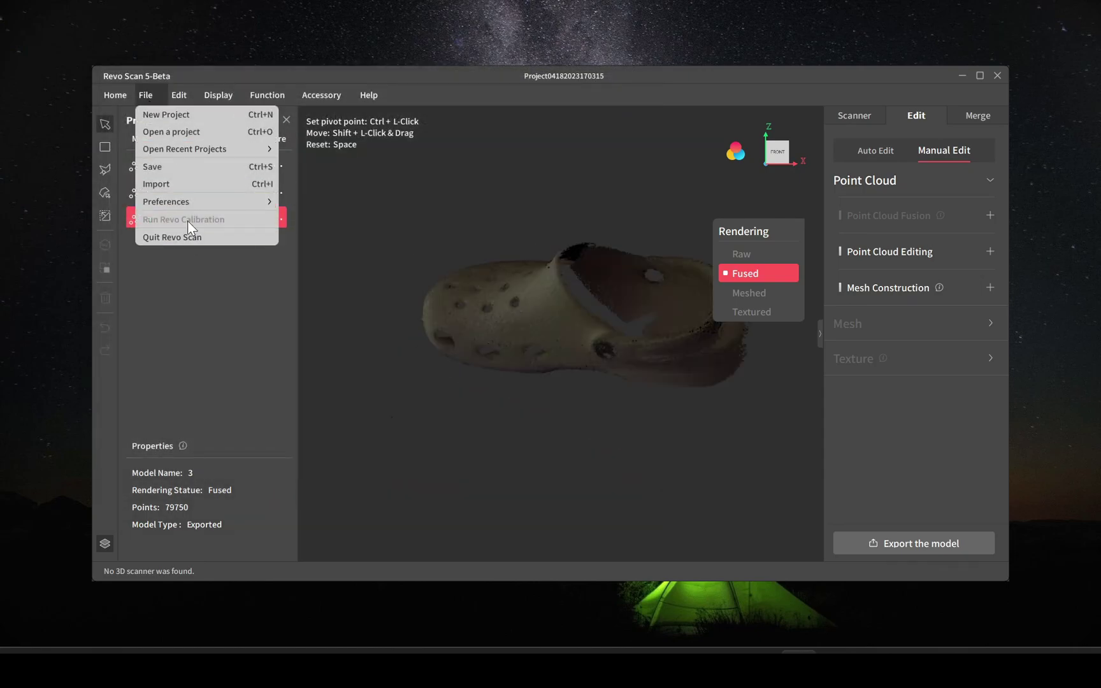
{"action": "left_click", "coordinate": [184, 186]}
{"action": "left_click", "coordinate": [311, 311]}
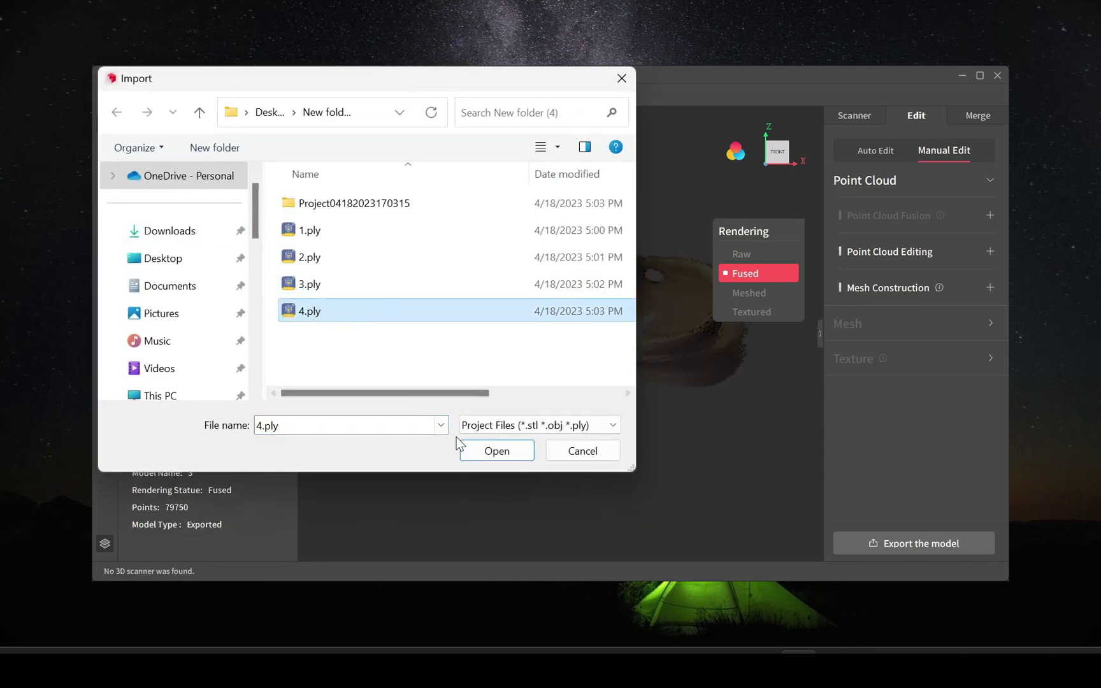
{"action": "left_click", "coordinate": [474, 447]}
{"action": "left_click_drag", "start_coordinate": [608, 424], "coordinate": [274, 276]}
Feature-align models 1 and 2 to create the 83668-point Align_01 cloud
{"action": "left_click", "coordinate": [202, 165]}
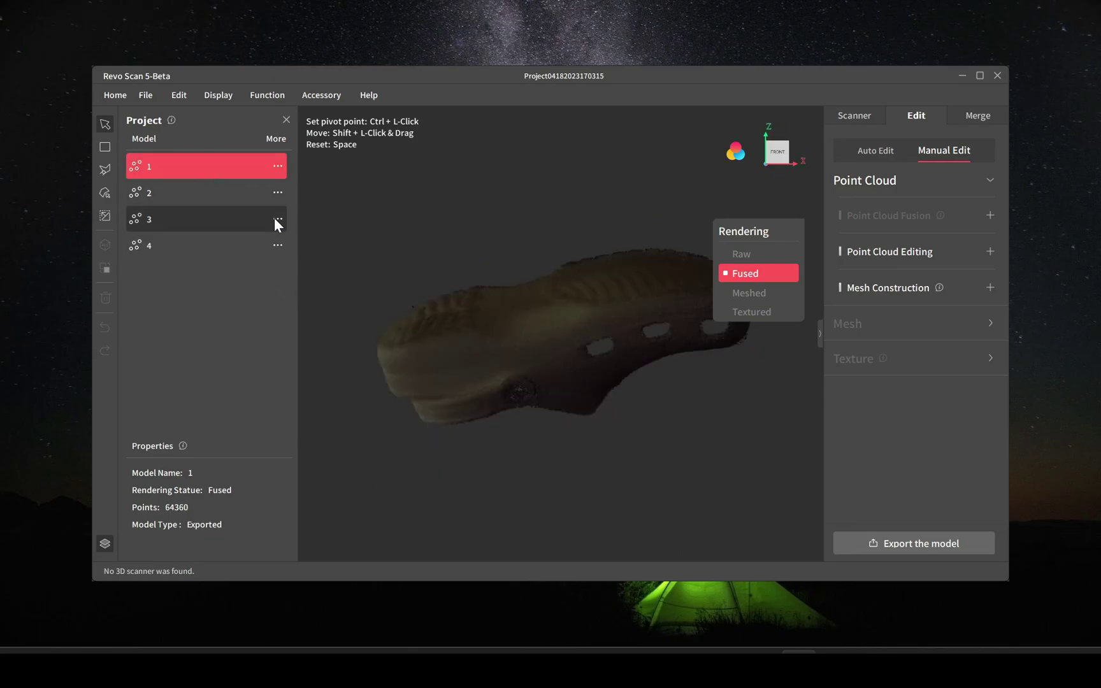
{"action": "left_click", "coordinate": [971, 118]}
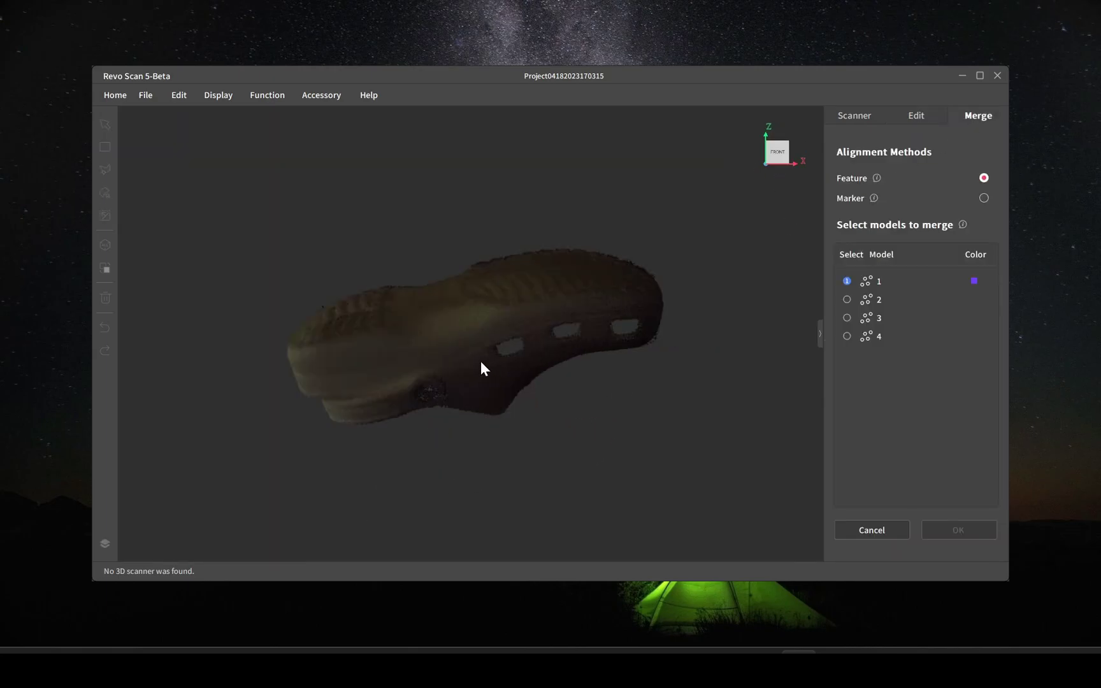
{"action": "left_click_drag", "start_coordinate": [481, 363], "coordinate": [605, 458]}
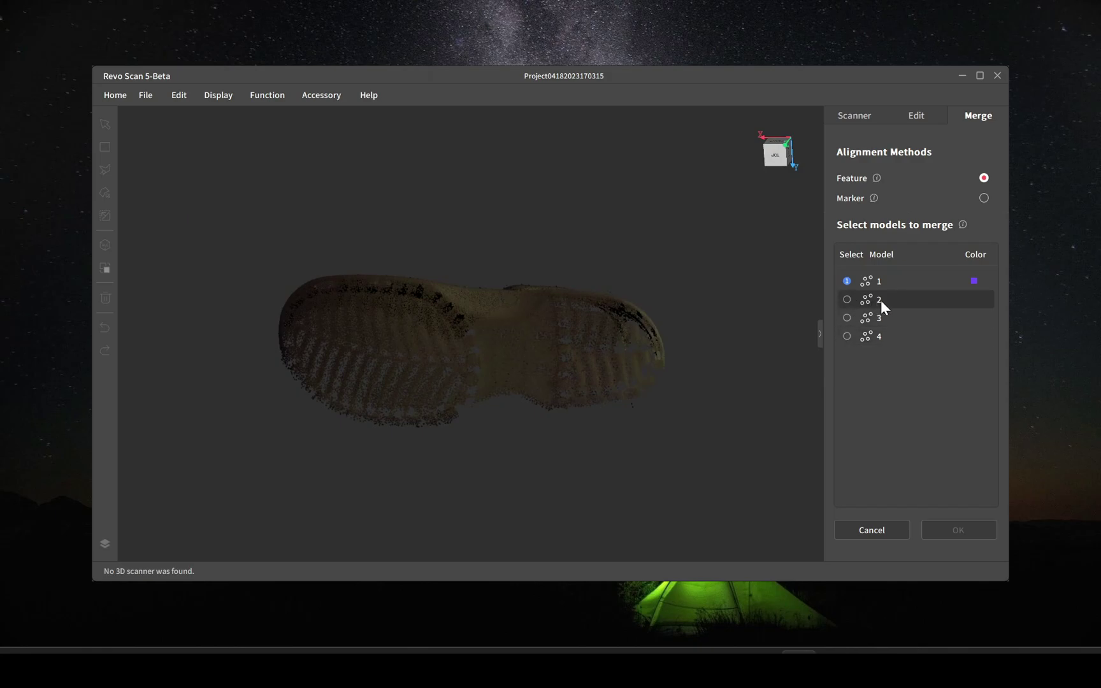
{"action": "left_click", "coordinate": [846, 300]}
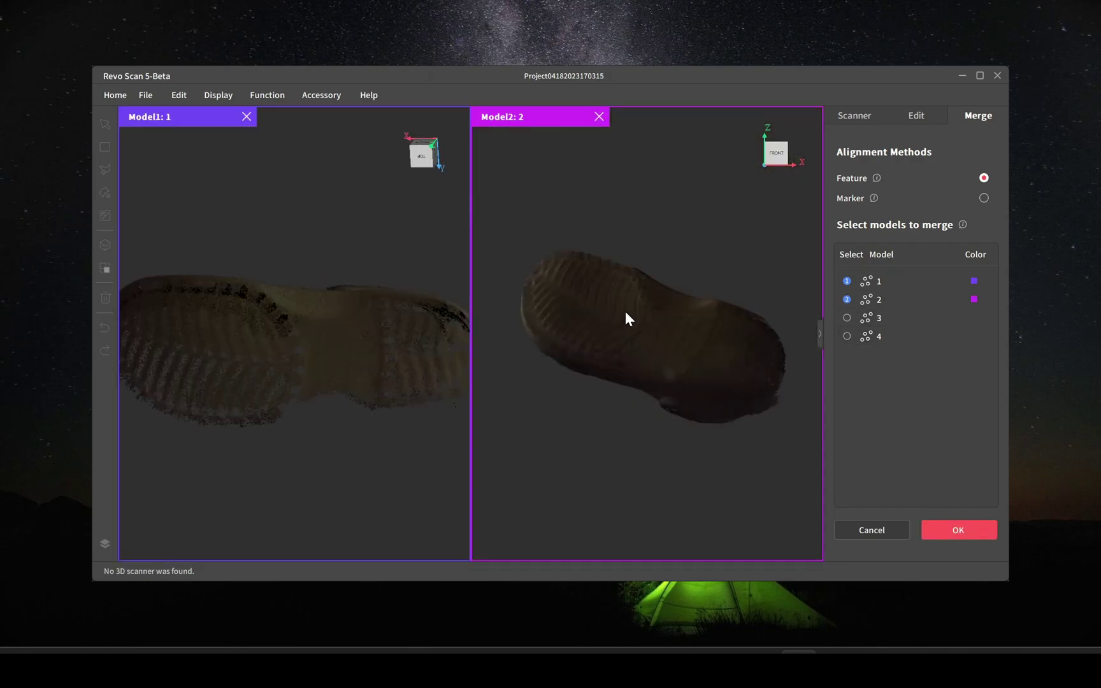
{"action": "left_click_drag", "start_coordinate": [624, 313], "coordinate": [653, 416]}
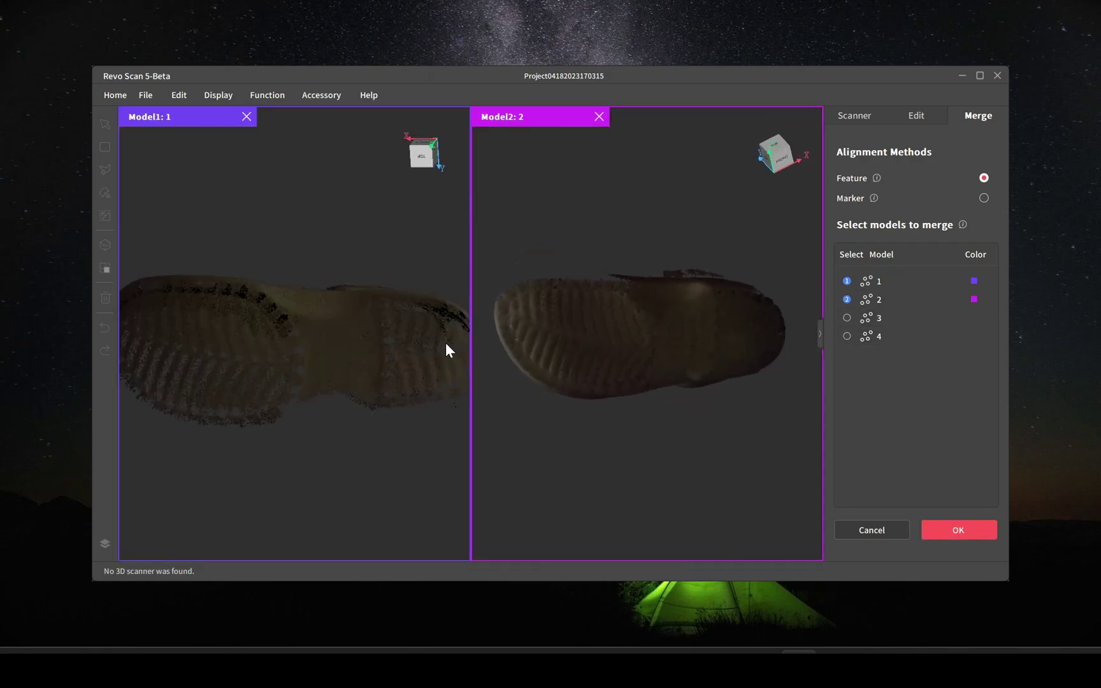
{"action": "left_click_drag", "start_coordinate": [446, 344], "coordinate": [484, 424]}
{"action": "left_click_drag", "start_coordinate": [570, 388], "coordinate": [593, 366]}
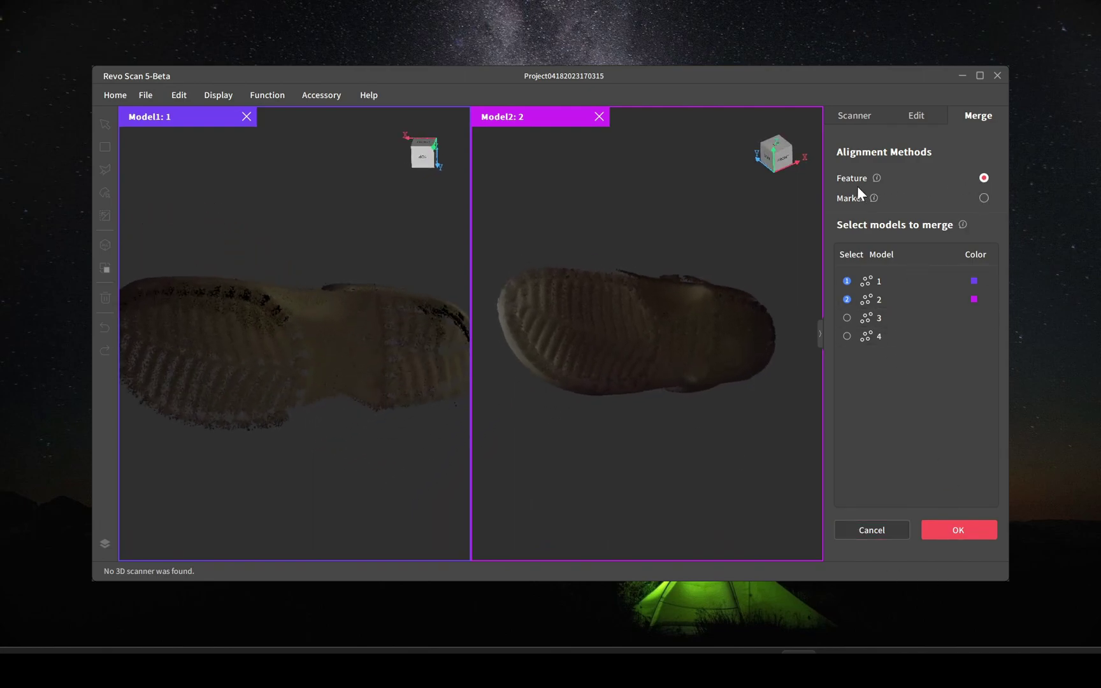
{"action": "left_click", "coordinate": [950, 534]}
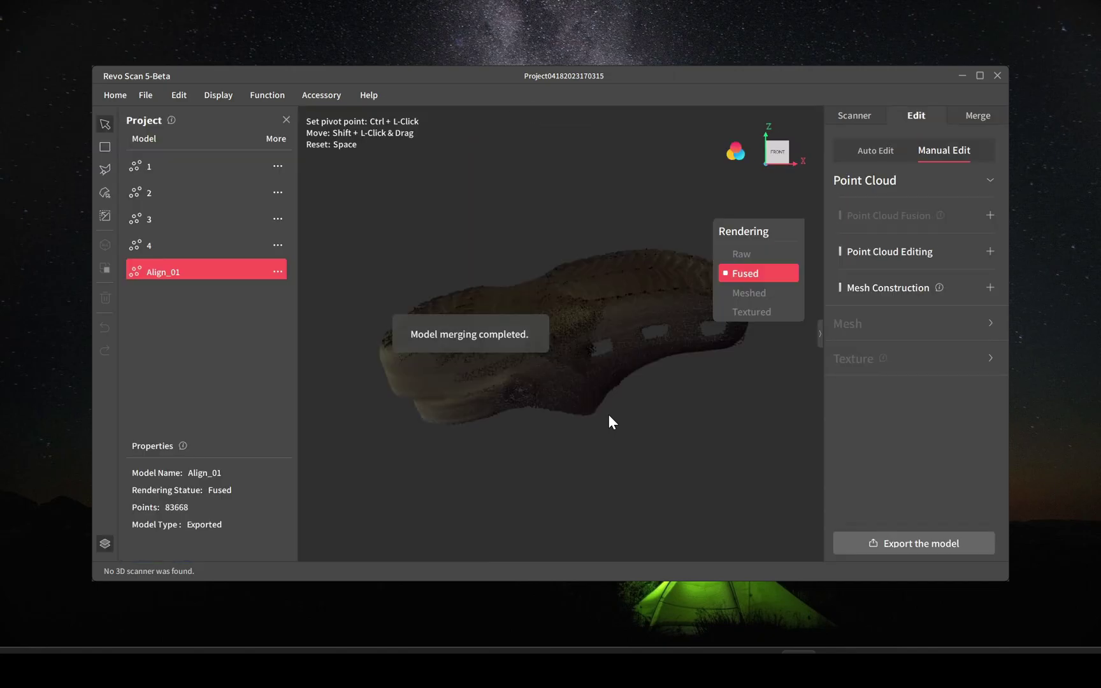
Feature-align Align_01 with scan 3 to produce the 119547-point Align_02 model
{"action": "left_click_drag", "start_coordinate": [798, 336], "coordinate": [617, 408]}
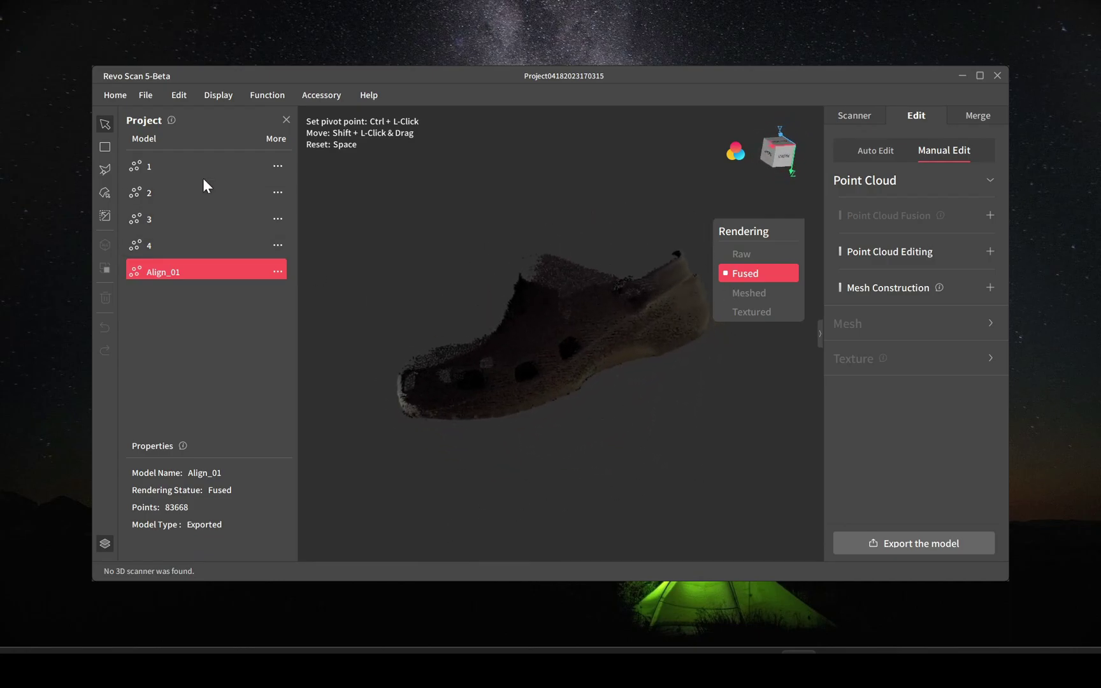
{"action": "left_click", "coordinate": [196, 226]}
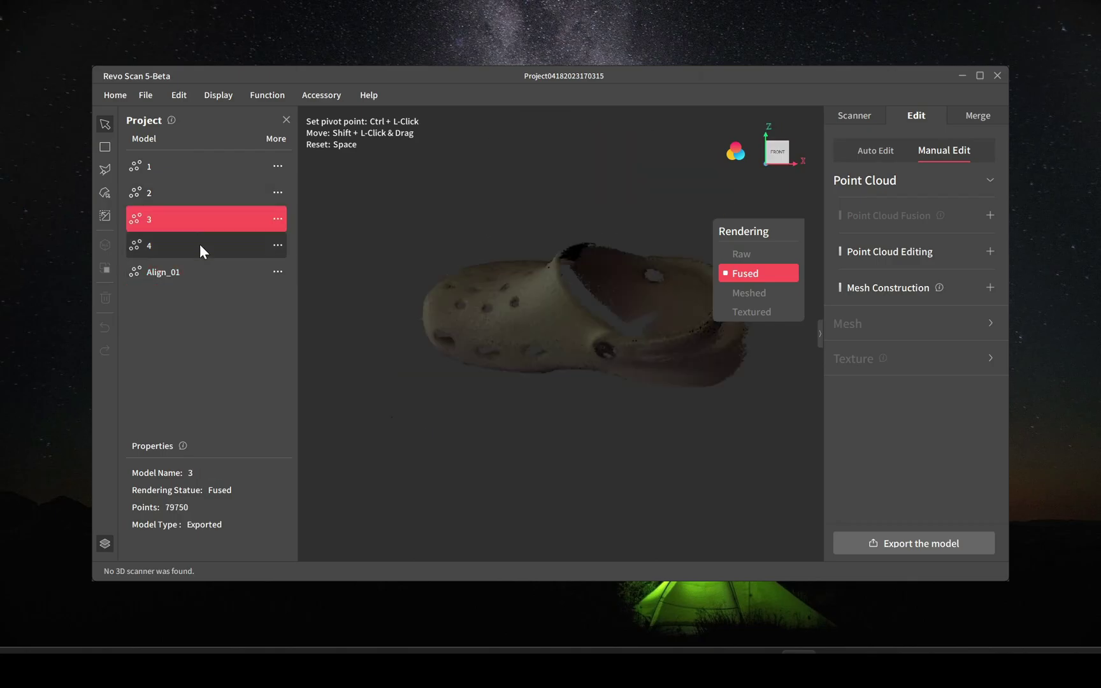
{"action": "left_click", "coordinate": [196, 274]}
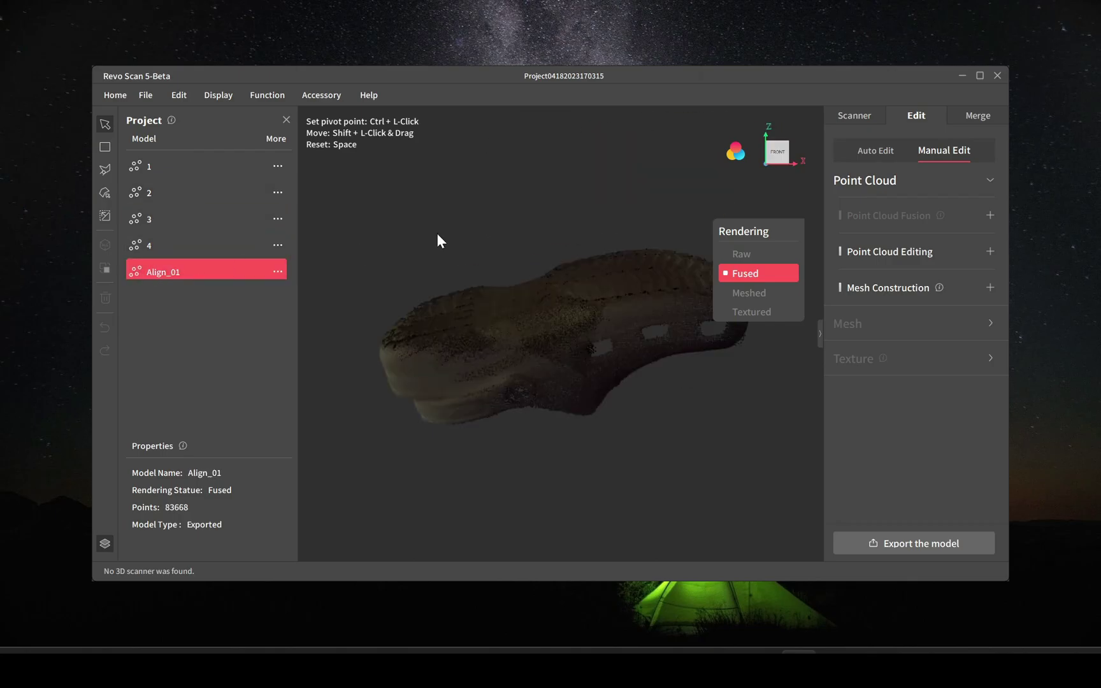
{"action": "left_click", "coordinate": [962, 116]}
{"action": "left_click_drag", "start_coordinate": [484, 275], "coordinate": [548, 363]}
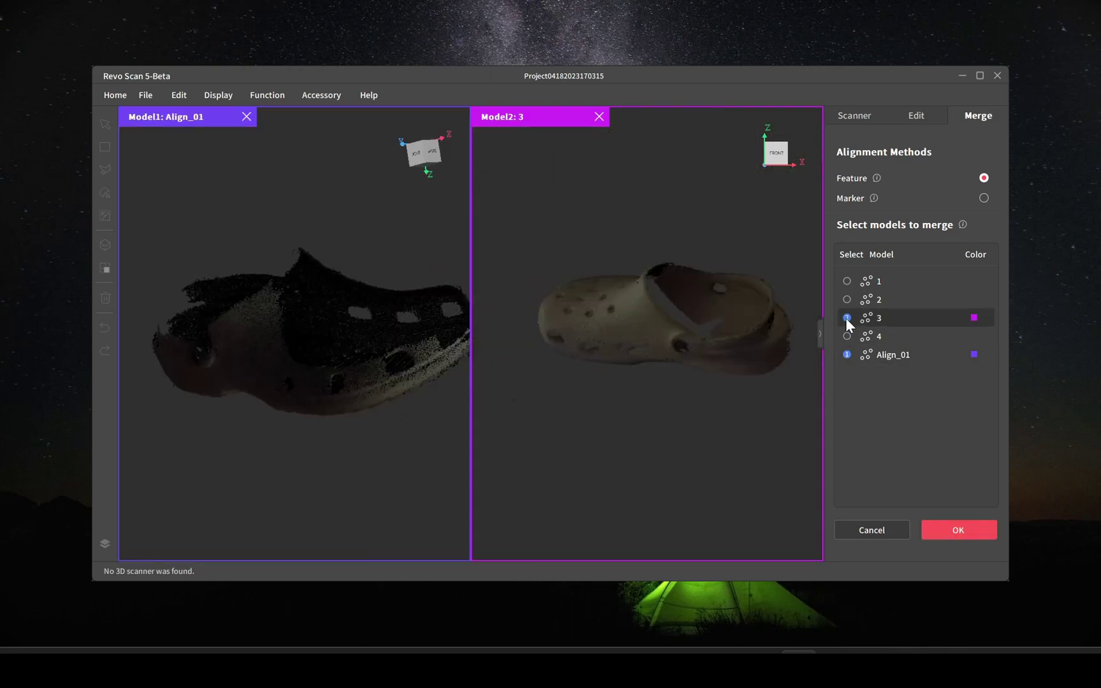
{"action": "left_click_drag", "start_coordinate": [600, 401], "coordinate": [707, 382]}
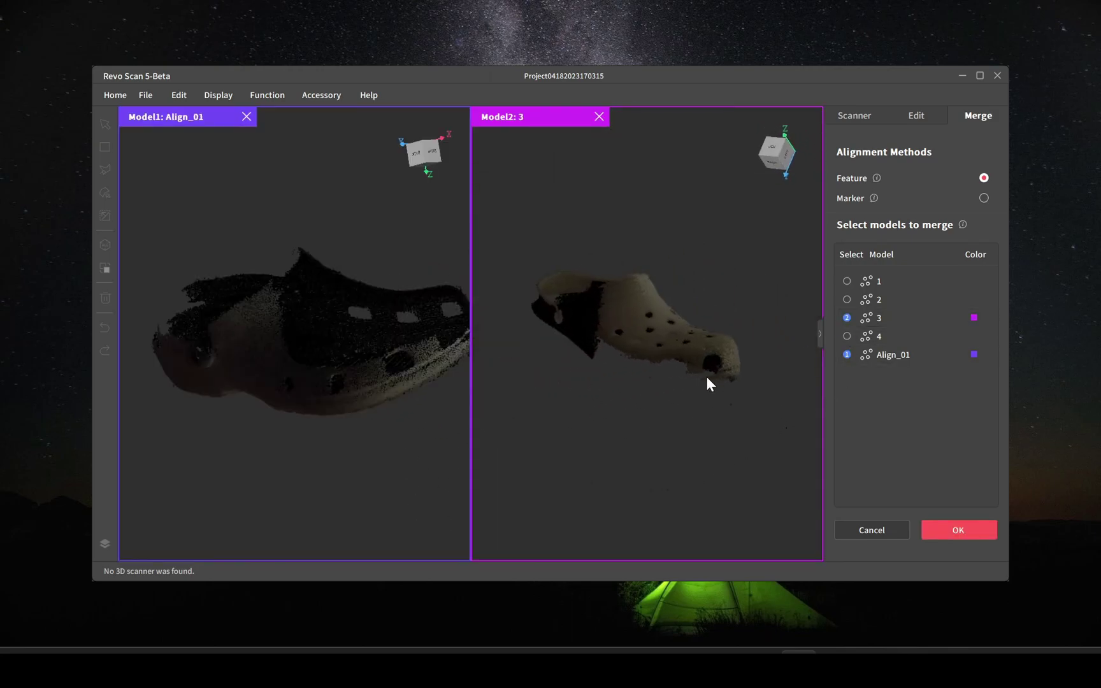
{"action": "left_click_drag", "start_coordinate": [329, 415], "coordinate": [303, 353]}
{"action": "left_click_drag", "start_coordinate": [688, 342], "coordinate": [539, 405]}
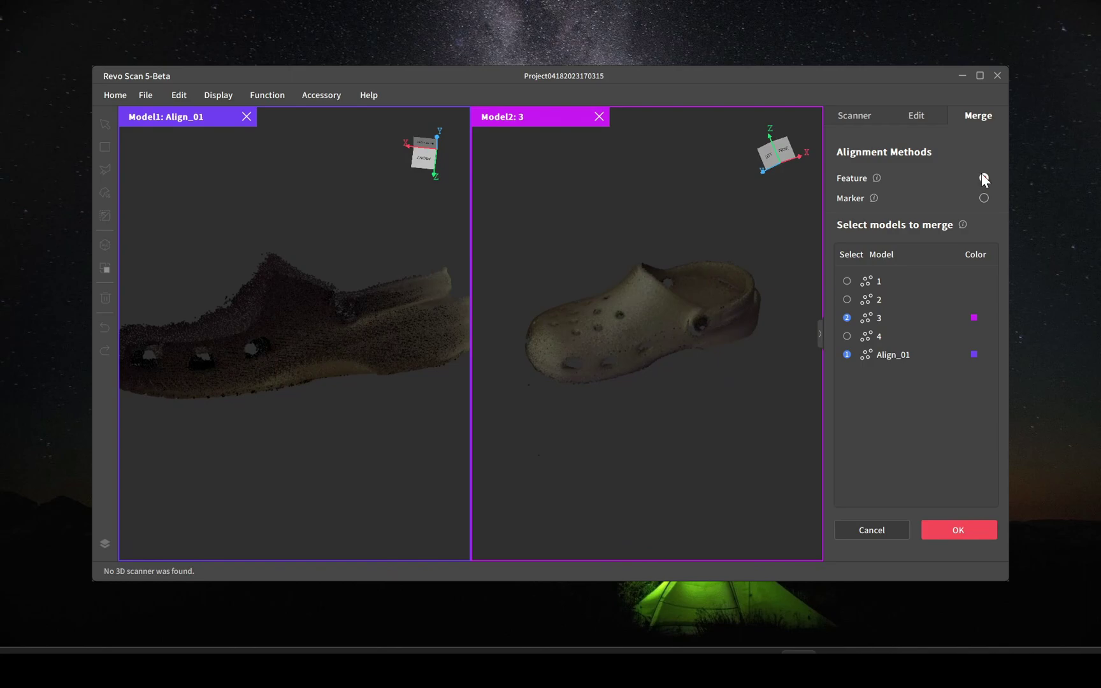
{"action": "left_click", "coordinate": [974, 528]}
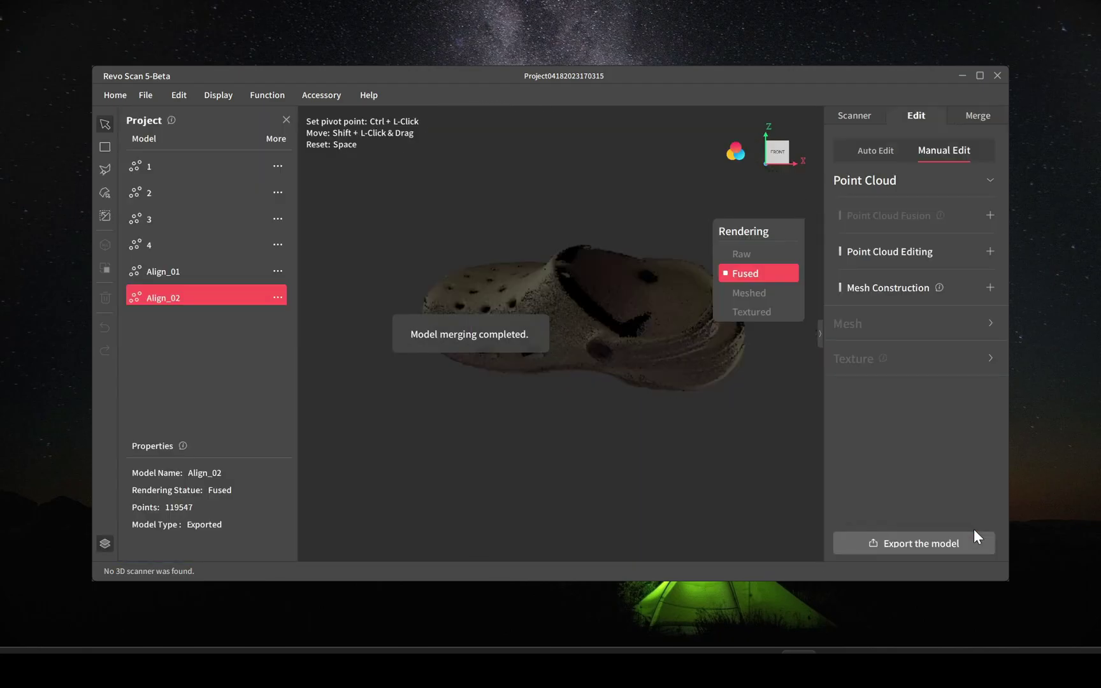
Merge Align_02 with scan 4 to create the 167554-point Align_03 cloud
{"action": "left_click_drag", "start_coordinate": [440, 329], "coordinate": [928, 248]}
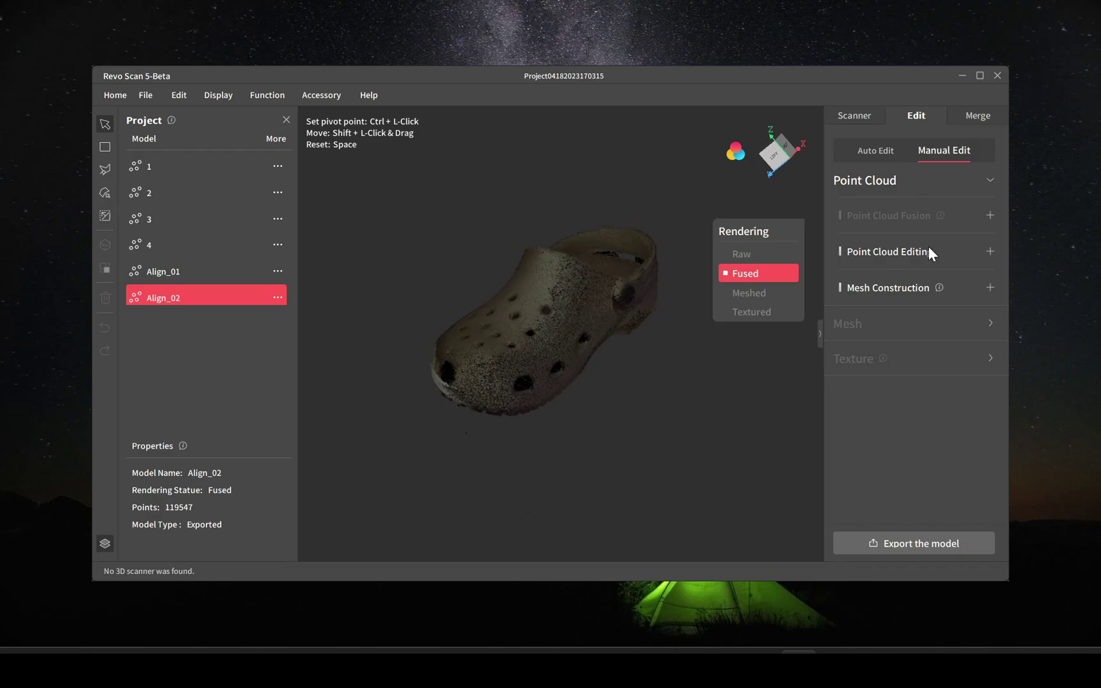
{"action": "left_click", "coordinate": [976, 117]}
{"action": "left_click_drag", "start_coordinate": [381, 454], "coordinate": [699, 368]}
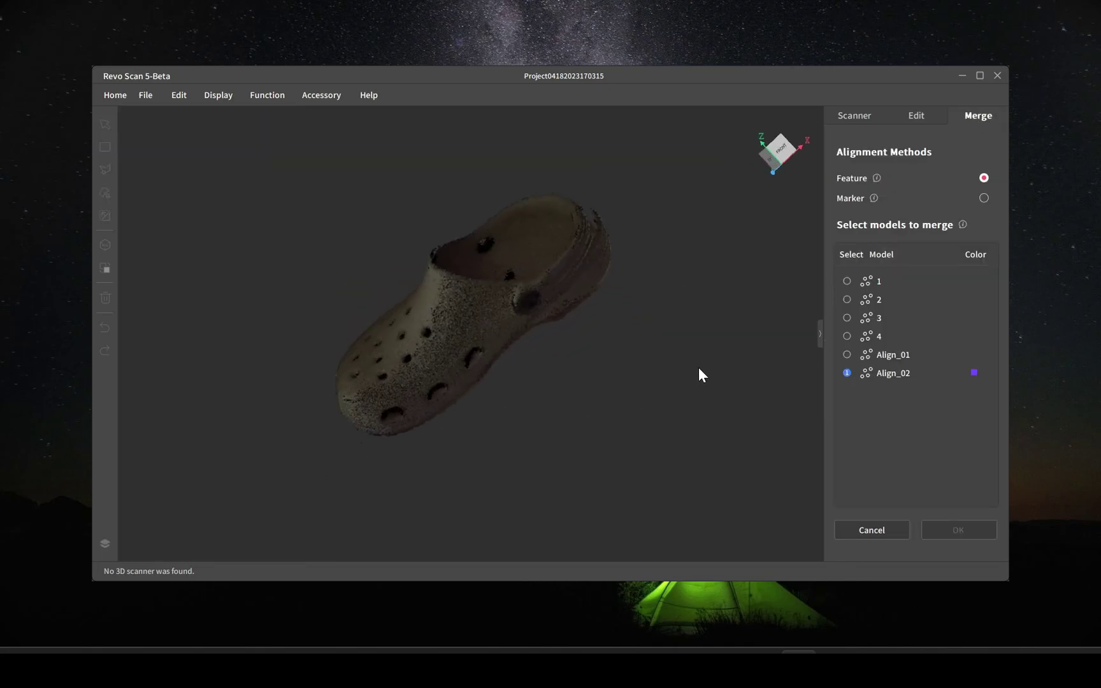
{"action": "left_click", "coordinate": [847, 335]}
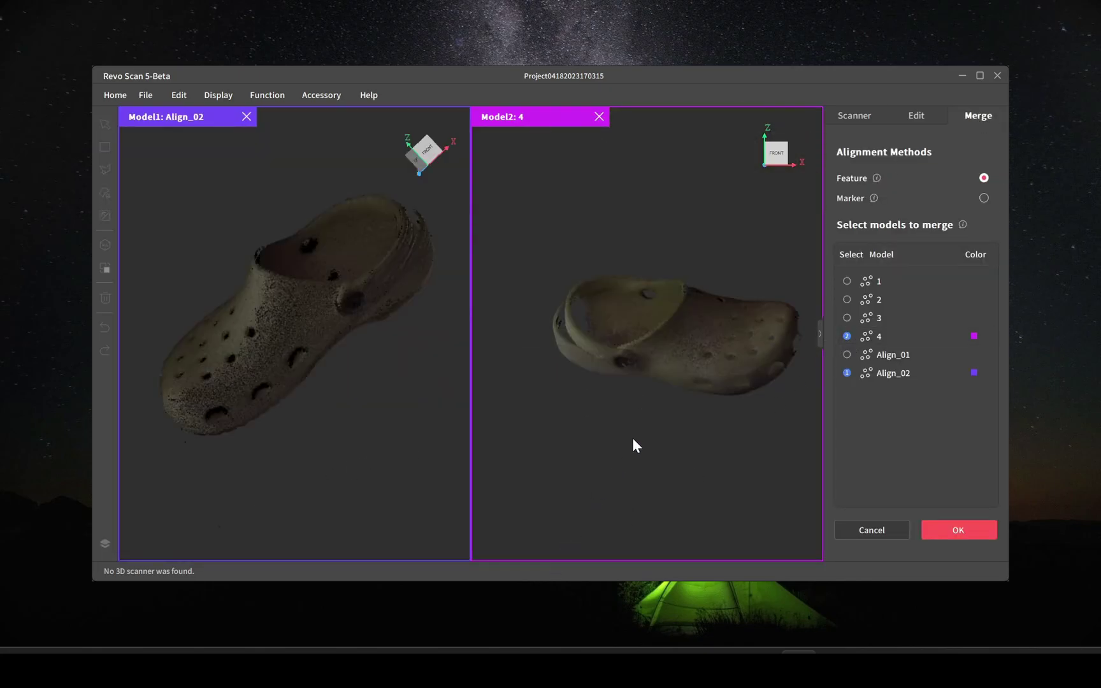
{"action": "left_click_drag", "start_coordinate": [632, 437], "coordinate": [512, 402]}
{"action": "left_click_drag", "start_coordinate": [382, 403], "coordinate": [587, 376]}
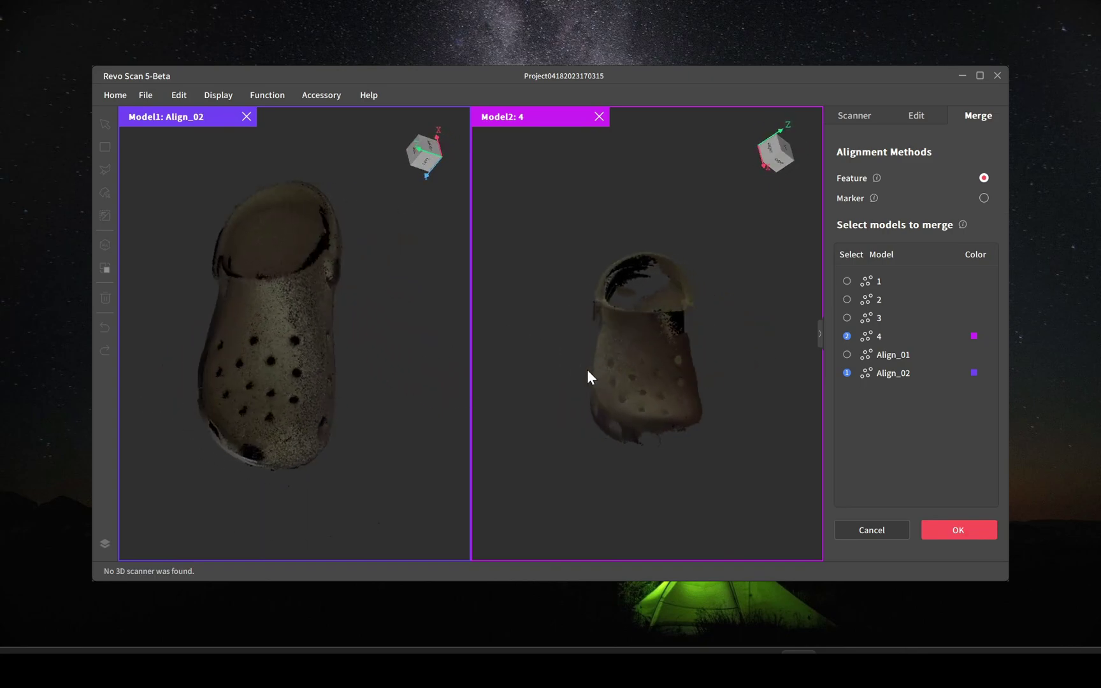
{"action": "left_click", "coordinate": [954, 529]}
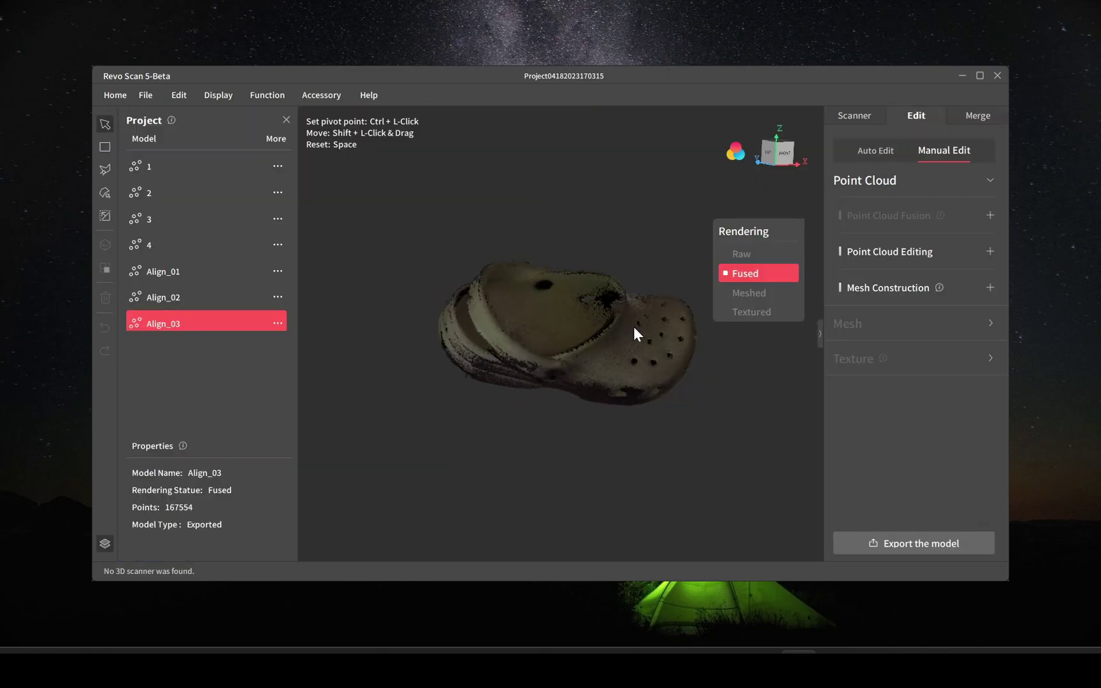
Show the Align_03 shoe in plain blue single colour and expand Point Cloud Editing
{"action": "left_click_drag", "start_coordinate": [634, 332], "coordinate": [273, 418]}
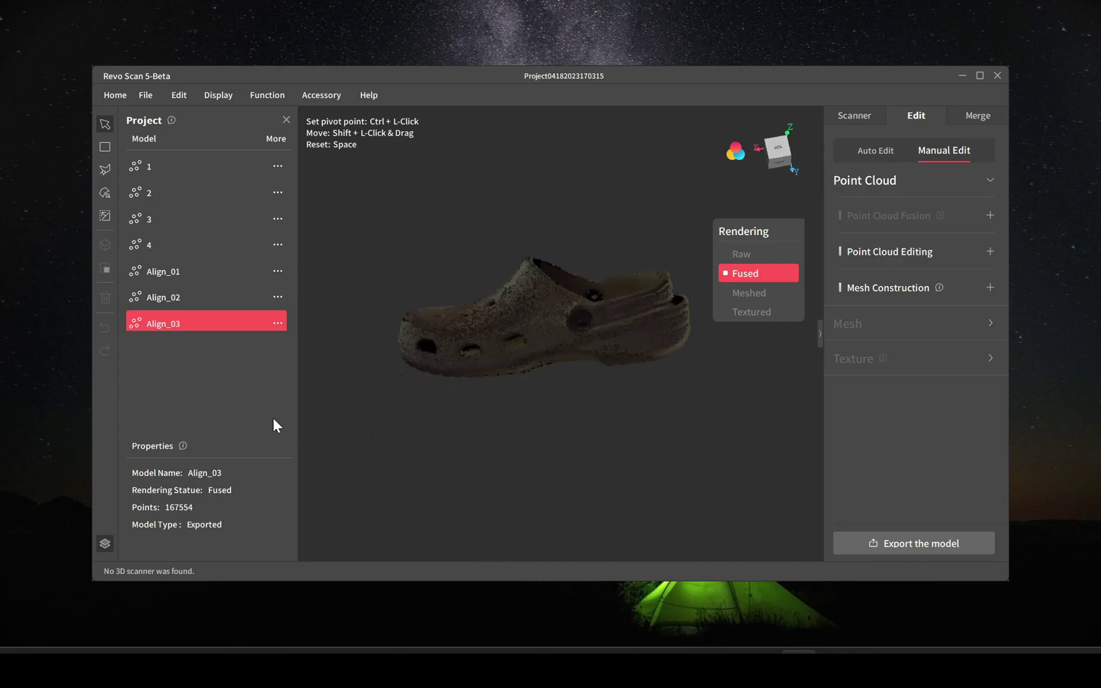
{"action": "left_click_drag", "start_coordinate": [442, 312], "coordinate": [687, 334]}
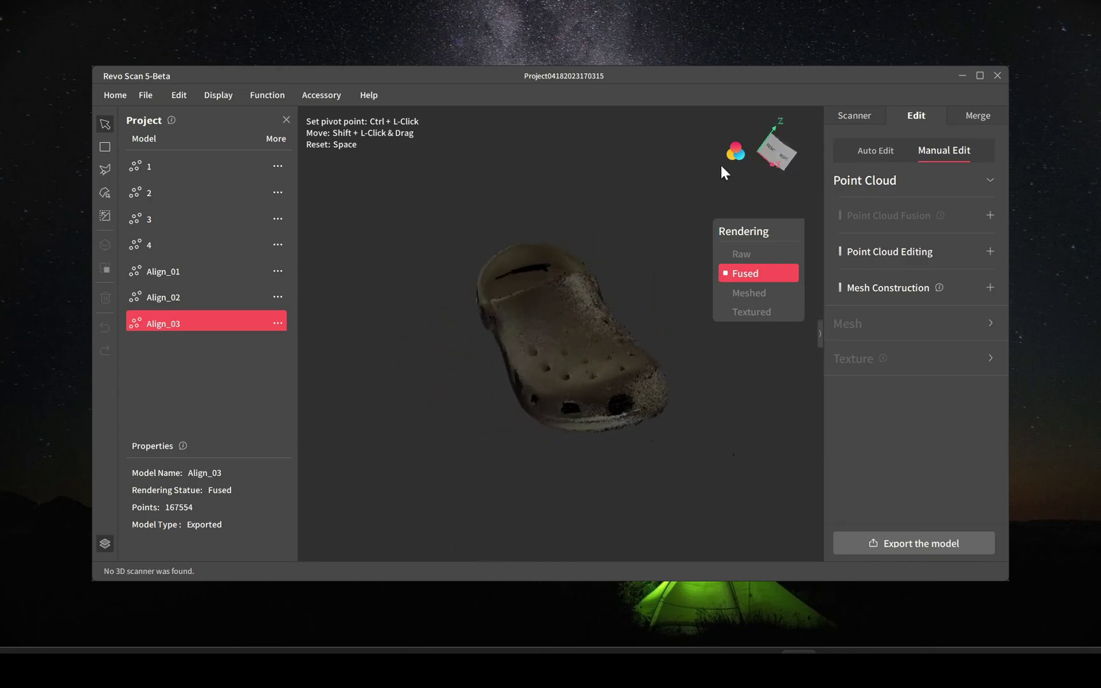
{"action": "left_click", "coordinate": [735, 151]}
{"action": "left_click_drag", "start_coordinate": [700, 274], "coordinate": [691, 406]}
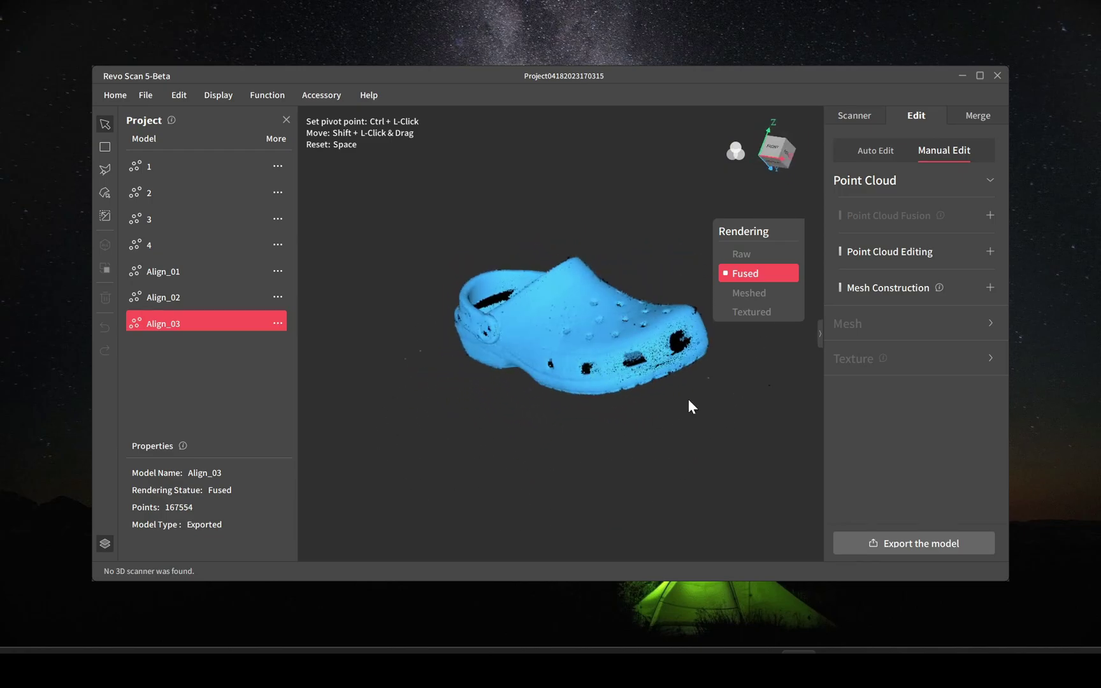
{"action": "left_click", "coordinate": [988, 252]}
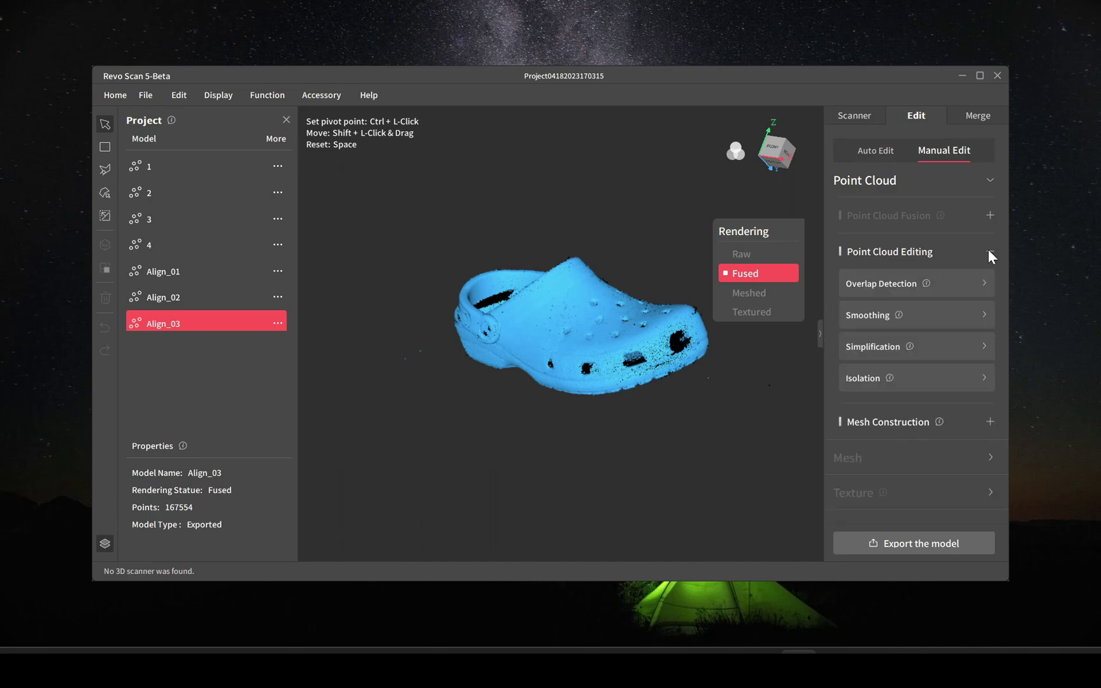
Detect and delete overlapping points within 1.63 mm in two passes
{"action": "left_click", "coordinate": [944, 283]}
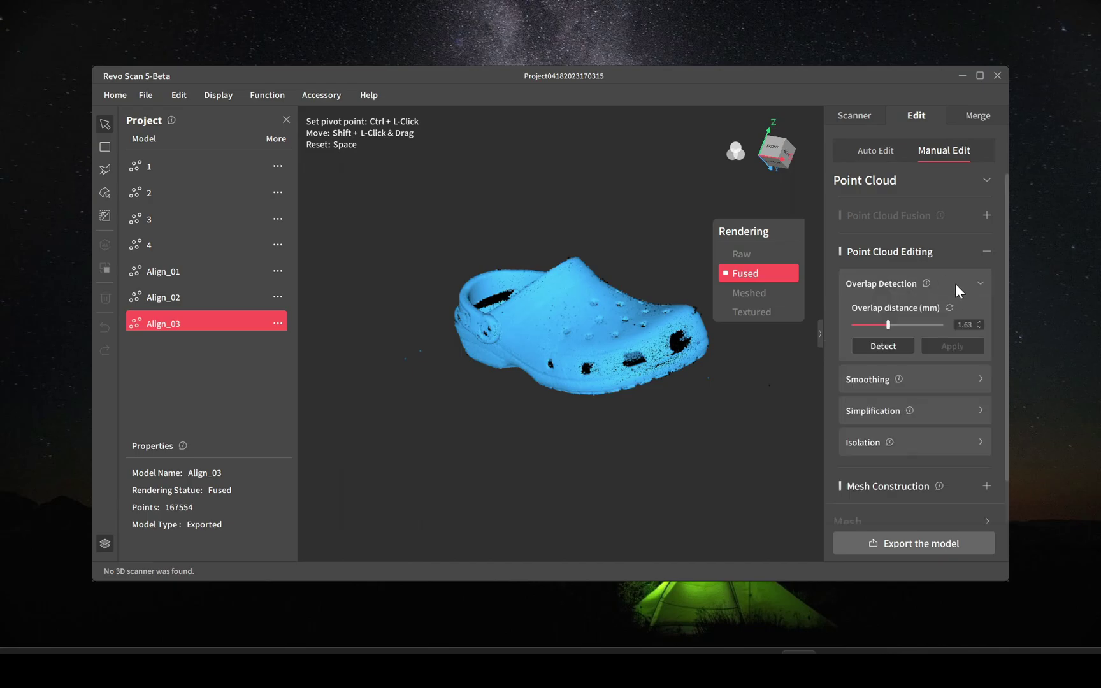
{"action": "left_click", "coordinate": [883, 346]}
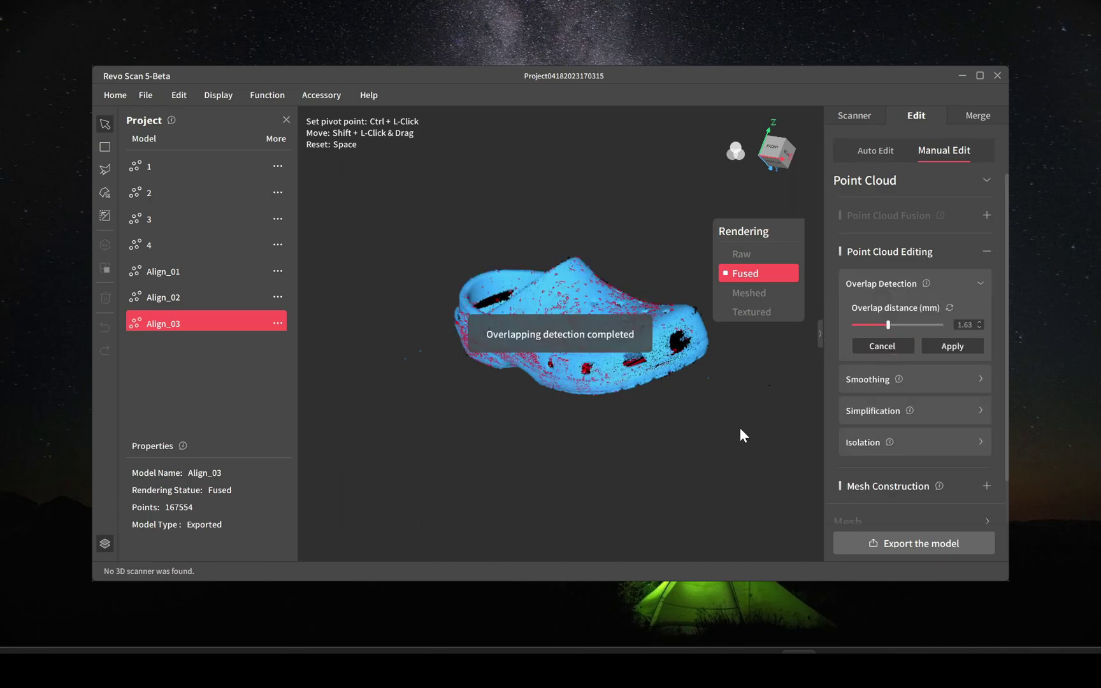
{"action": "left_click", "coordinate": [931, 348]}
{"action": "left_click", "coordinate": [906, 349]}
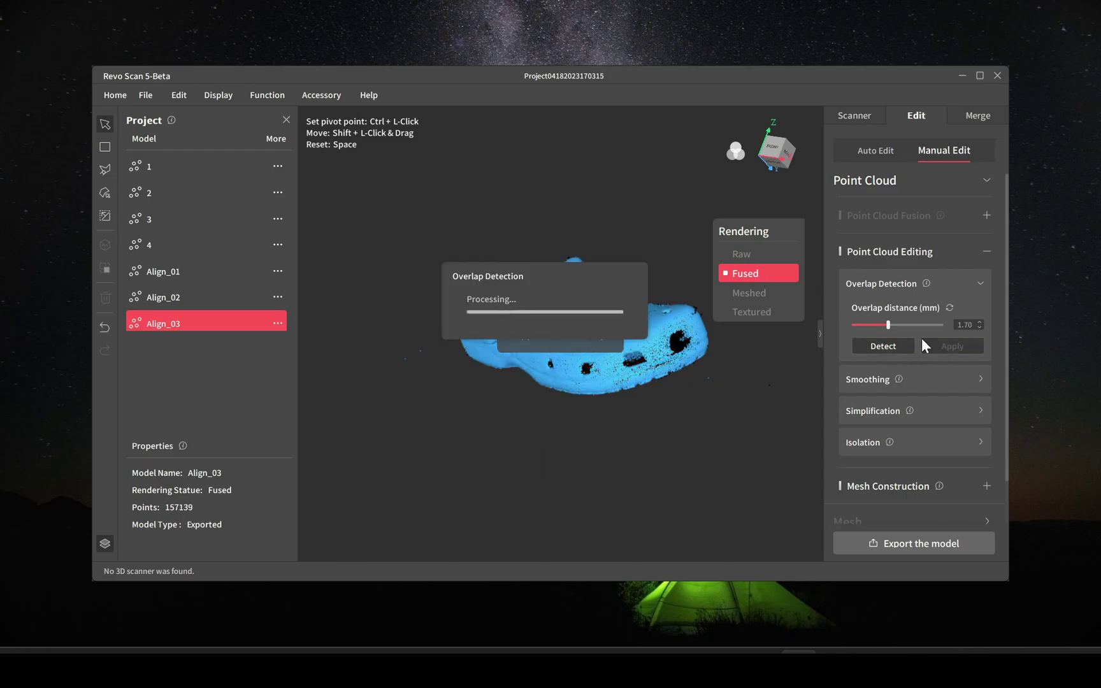
{"action": "left_click", "coordinate": [973, 346]}
Detect isolated stray points at 15% and delete them, leaving 156294 points
{"action": "left_click_drag", "start_coordinate": [697, 405], "coordinate": [561, 411]}
{"action": "left_click", "coordinate": [930, 443]}
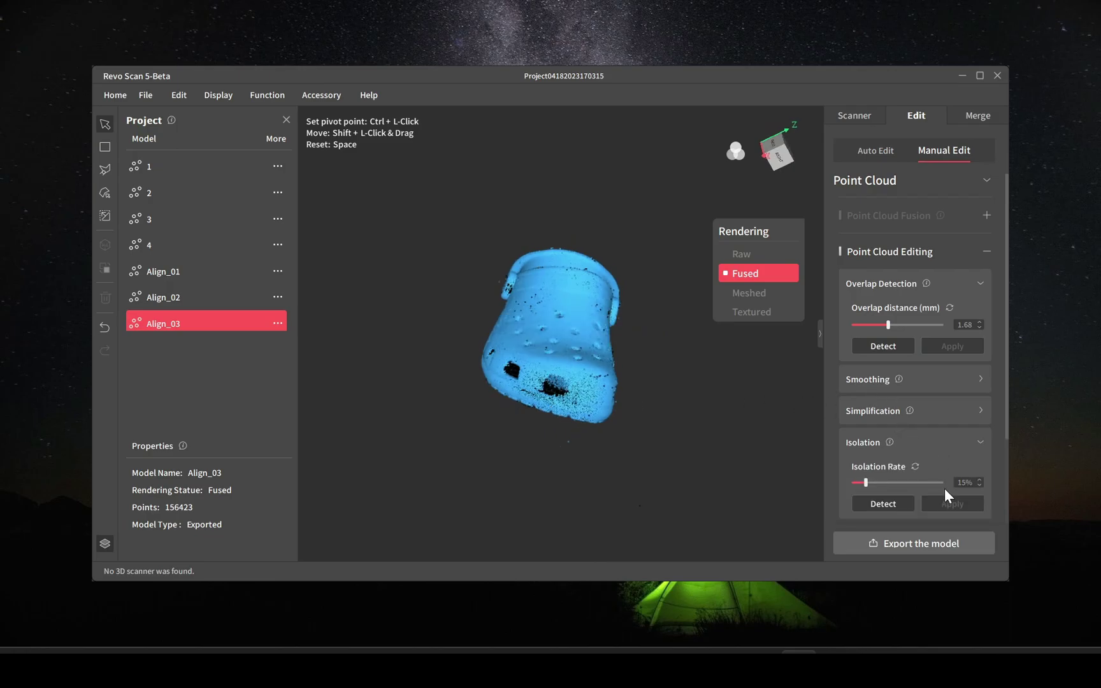
{"action": "left_click", "coordinate": [879, 505]}
{"action": "left_click_drag", "start_coordinate": [699, 423], "coordinate": [610, 491]}
{"action": "scroll", "coordinate": [592, 459], "scroll_direction": "down", "scroll_amount": 3}
{"action": "left_click_drag", "start_coordinate": [584, 444], "coordinate": [627, 438]}
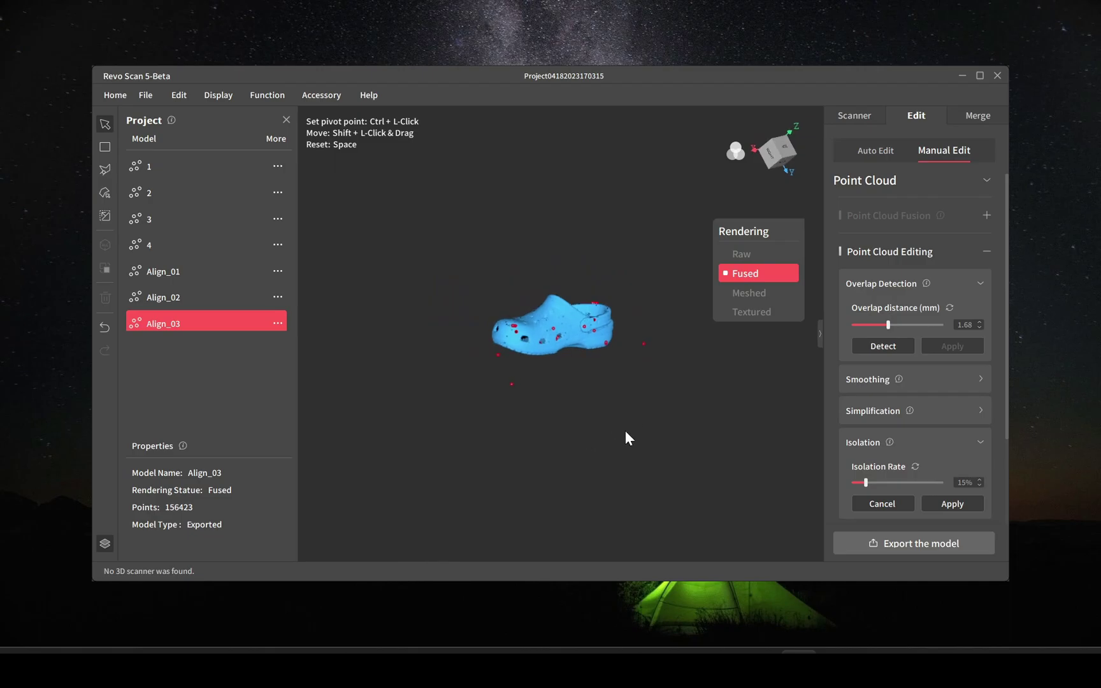
{"action": "left_click", "coordinate": [953, 502]}
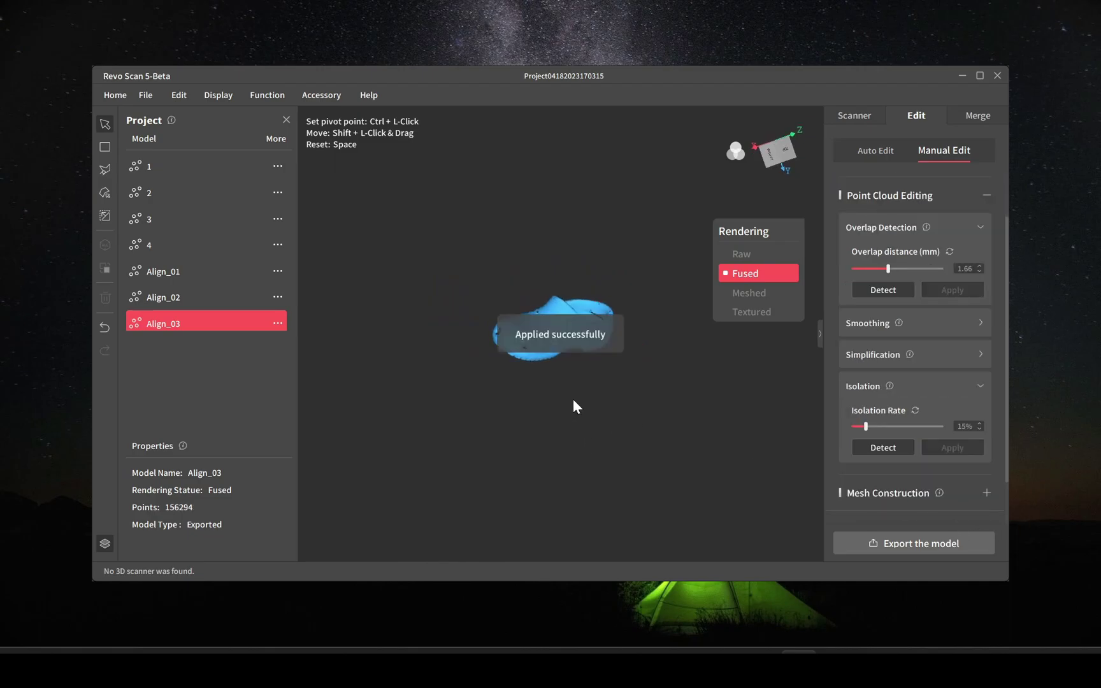
{"action": "key", "text": "space"}
{"action": "left_click_drag", "start_coordinate": [602, 401], "coordinate": [752, 411]}
Raise Mesh Construction quality from 4.4 to 4.8 and build the mesh (307890 vertices, 612126 polygons)
{"action": "left_click", "coordinate": [985, 492]}
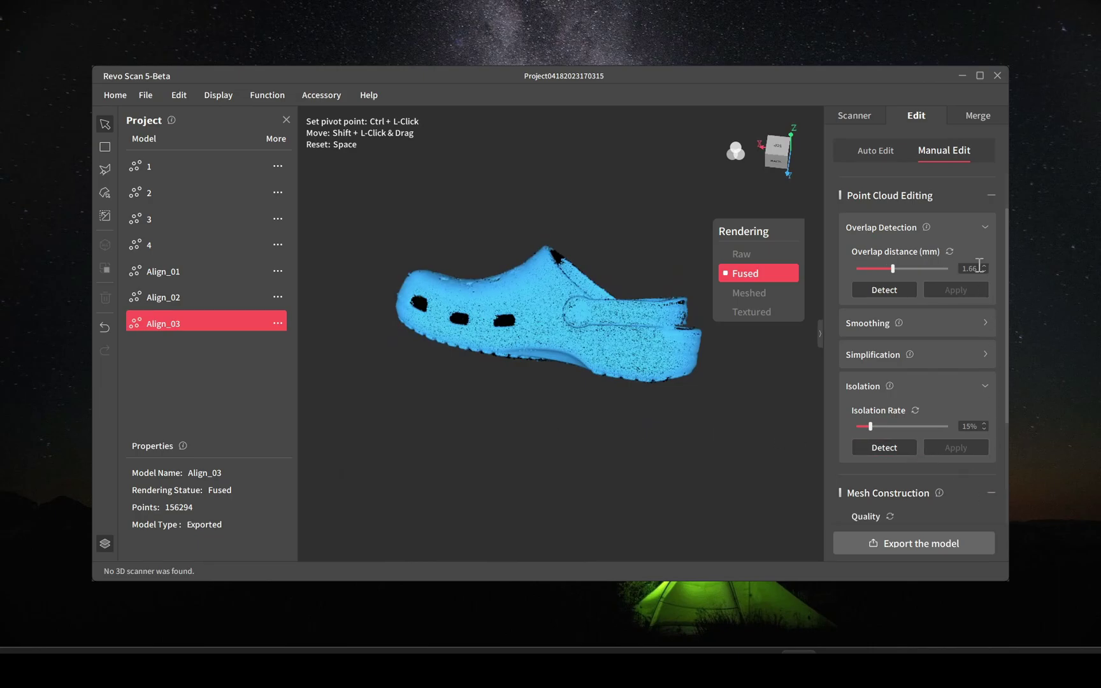
{"action": "left_click", "coordinate": [981, 224]}
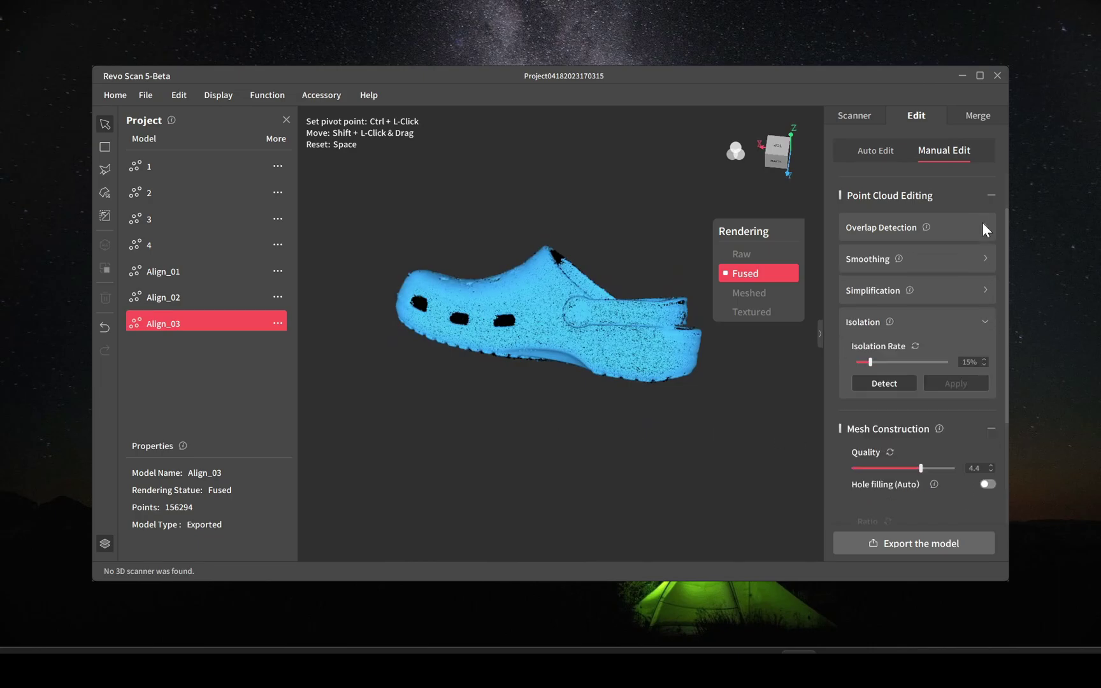
{"action": "left_click", "coordinate": [984, 322]}
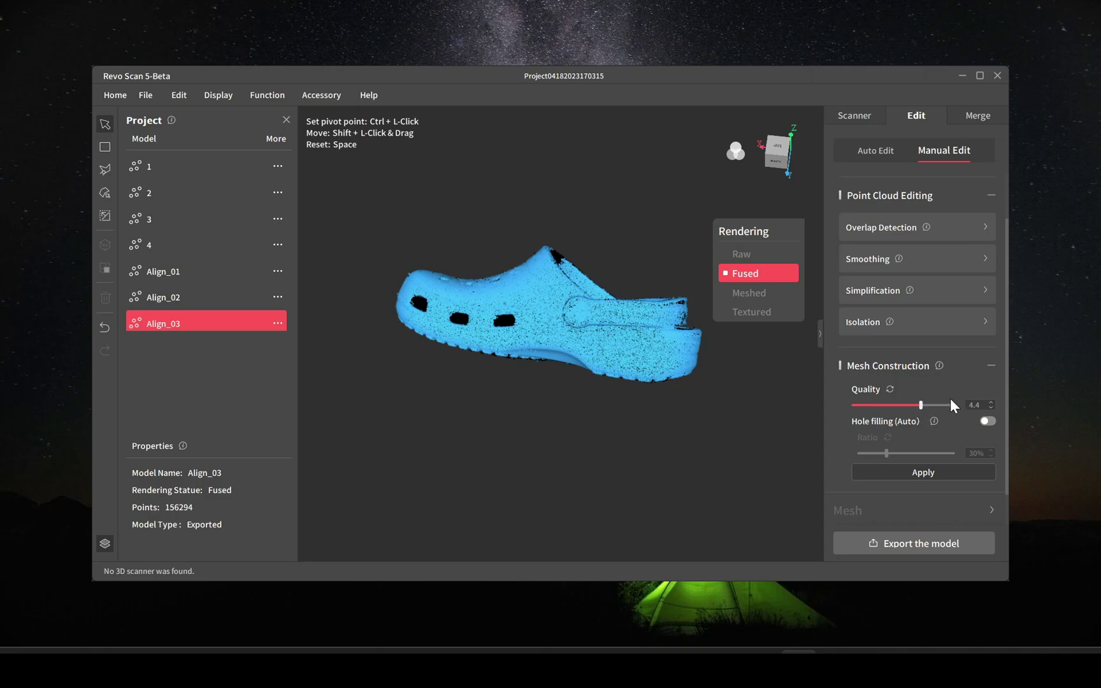
{"action": "left_click", "coordinate": [990, 401]}
{"action": "left_click", "coordinate": [990, 401]}
{"action": "left_click", "coordinate": [990, 401]}
{"action": "left_click", "coordinate": [991, 401]}
{"action": "left_click", "coordinate": [927, 471]}
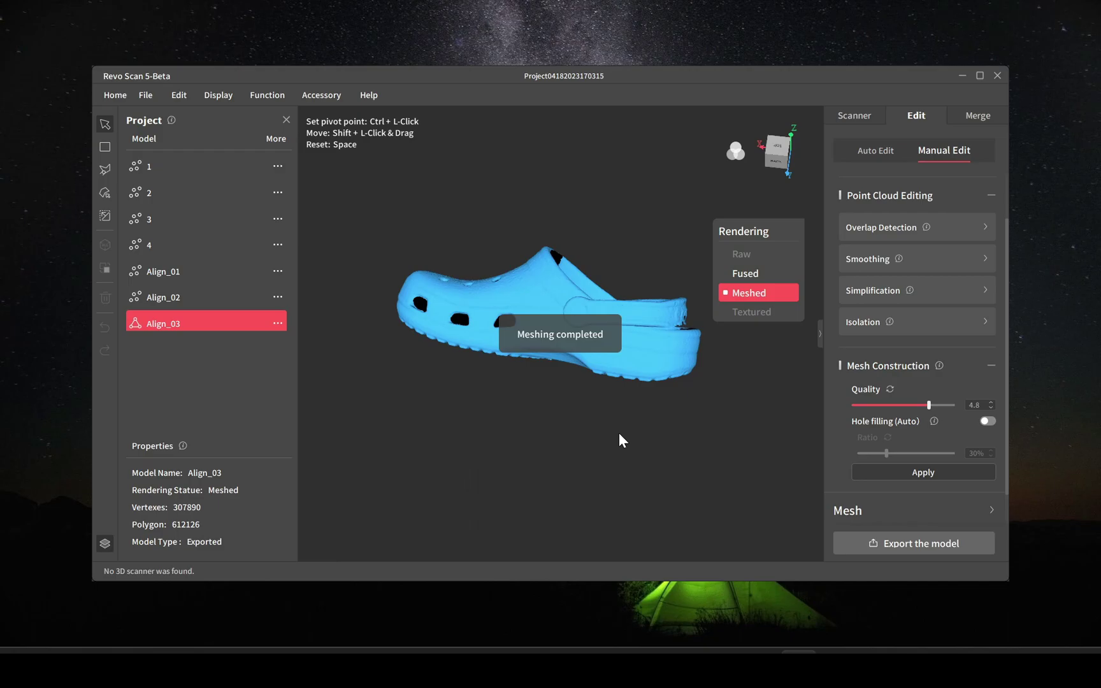
Orbit and zoom around the 307890-vertex shoe mesh, expand Mesh tools, then reopen Point Cloud editing
{"action": "left_click_drag", "start_coordinate": [521, 304], "coordinate": [496, 400]}
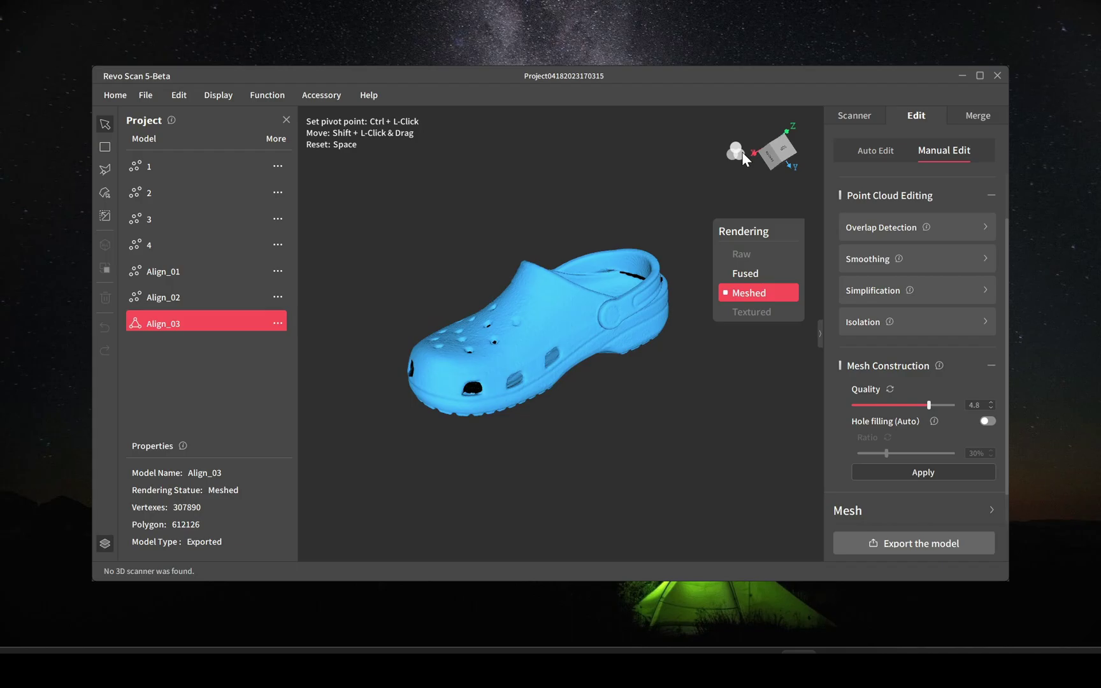
{"action": "scroll", "coordinate": [988, 360], "scroll_direction": "down", "scroll_amount": 1}
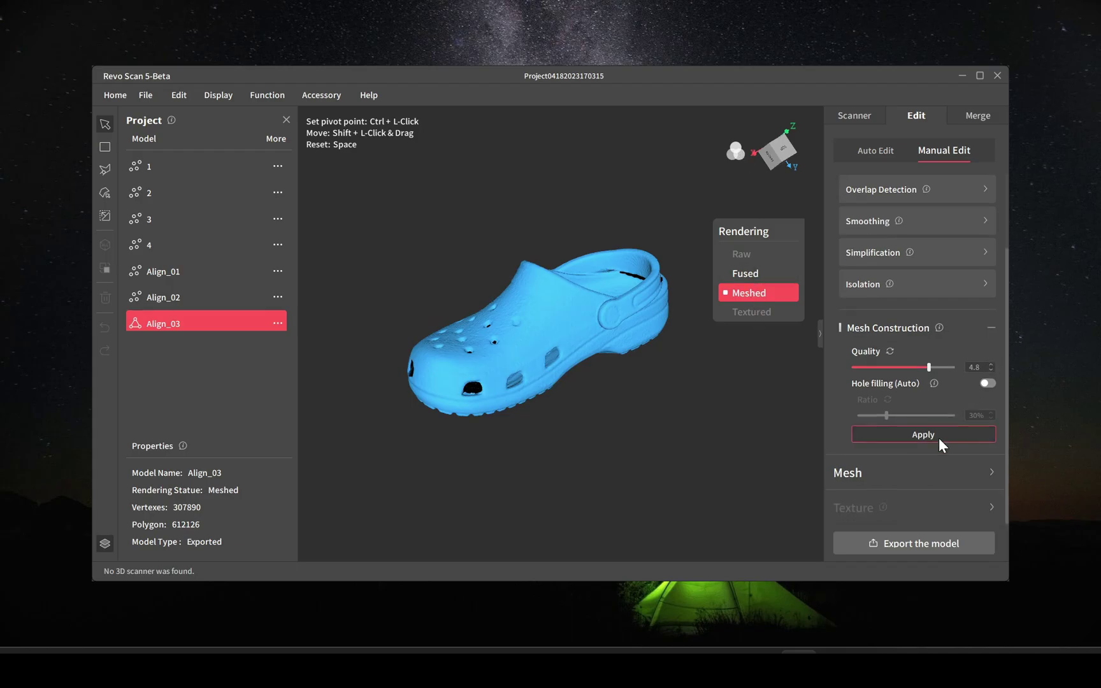
{"action": "left_click", "coordinate": [989, 472]}
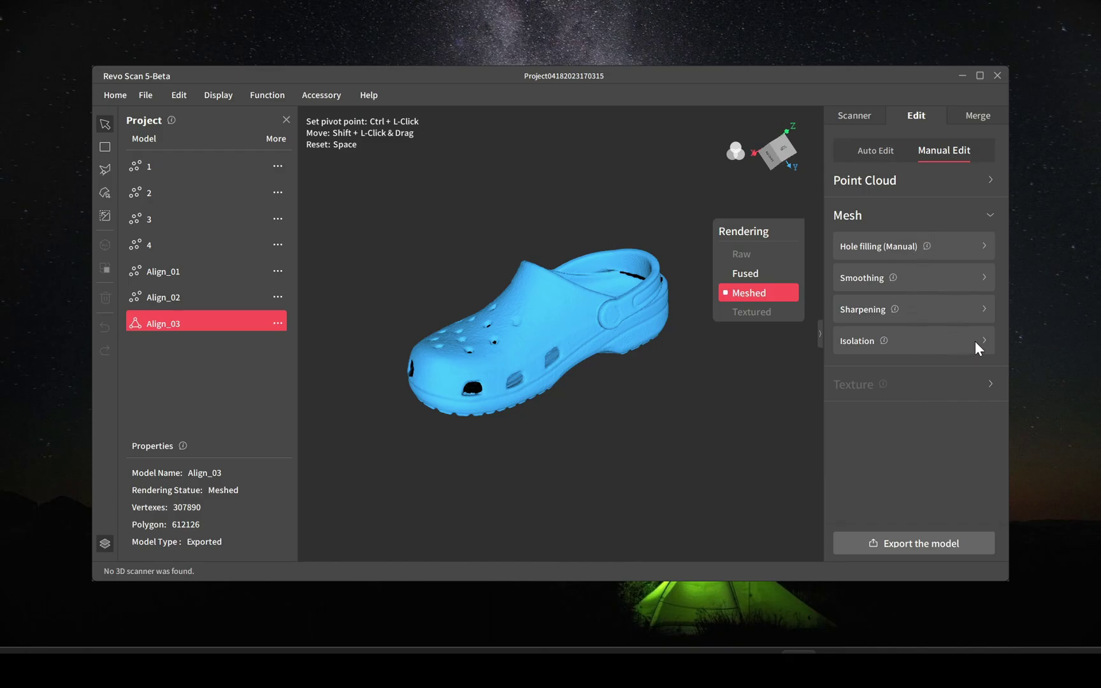
{"action": "left_click_drag", "start_coordinate": [784, 408], "coordinate": [736, 390]}
{"action": "left_click_drag", "start_coordinate": [403, 397], "coordinate": [552, 476]}
{"action": "scroll", "coordinate": [535, 326], "scroll_direction": "up", "scroll_amount": 5}
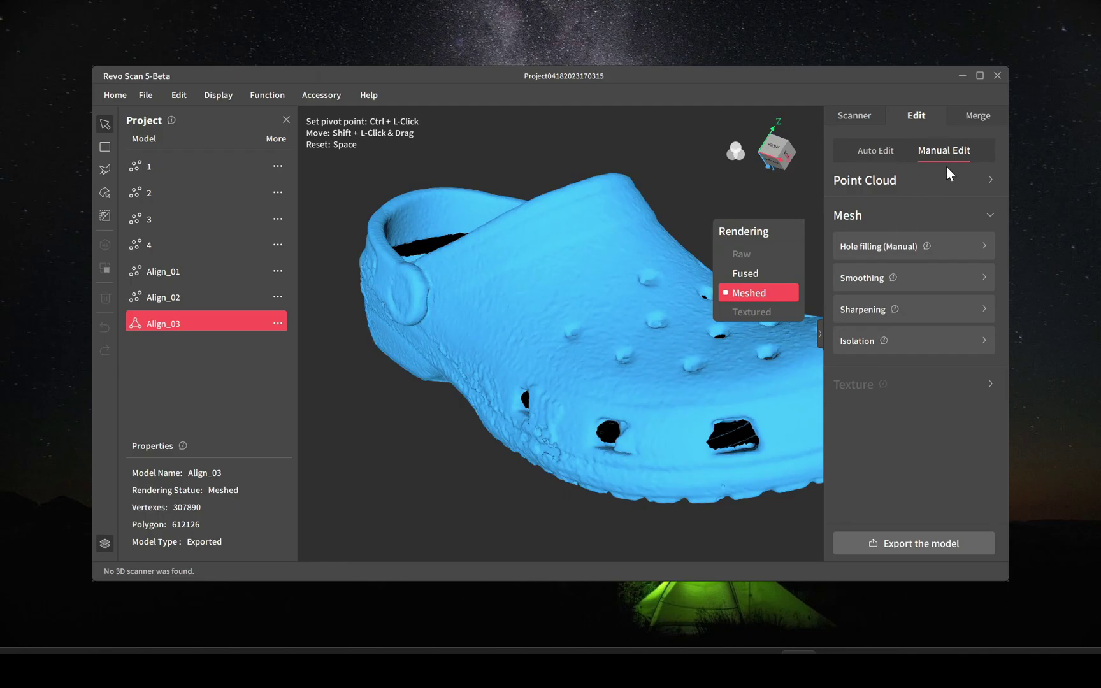
{"action": "left_click", "coordinate": [990, 181]}
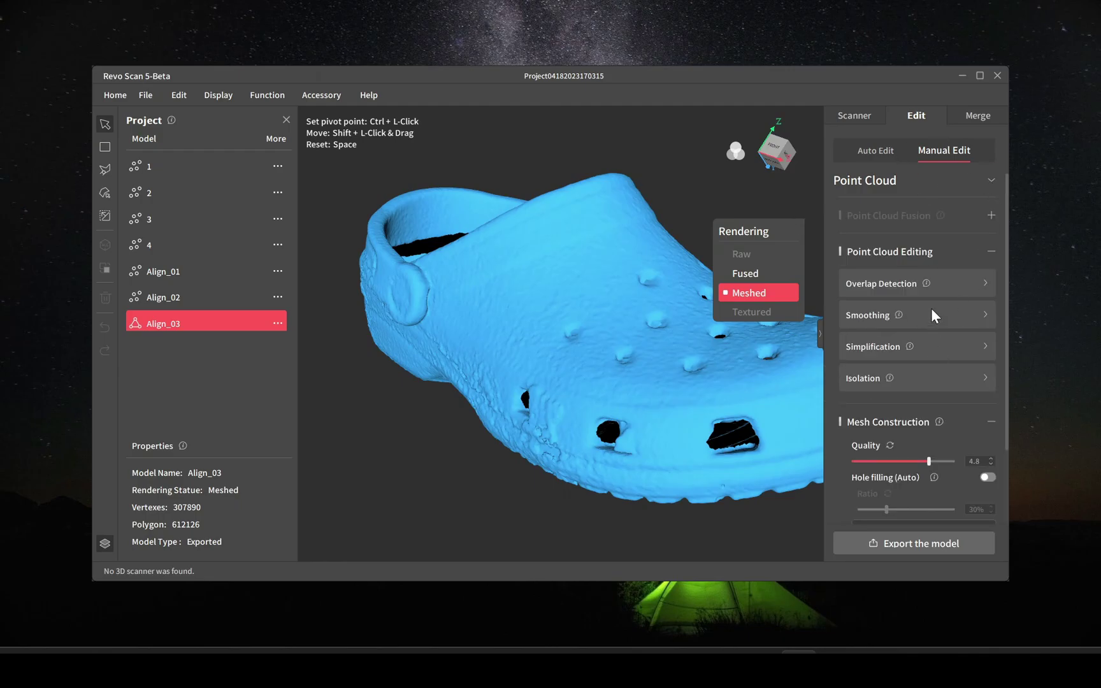
Switch rendering to Fused and remove overlapping points at 1.66 mm, then a smaller distance
{"action": "left_click", "coordinate": [955, 280]}
{"action": "left_click", "coordinate": [739, 275]}
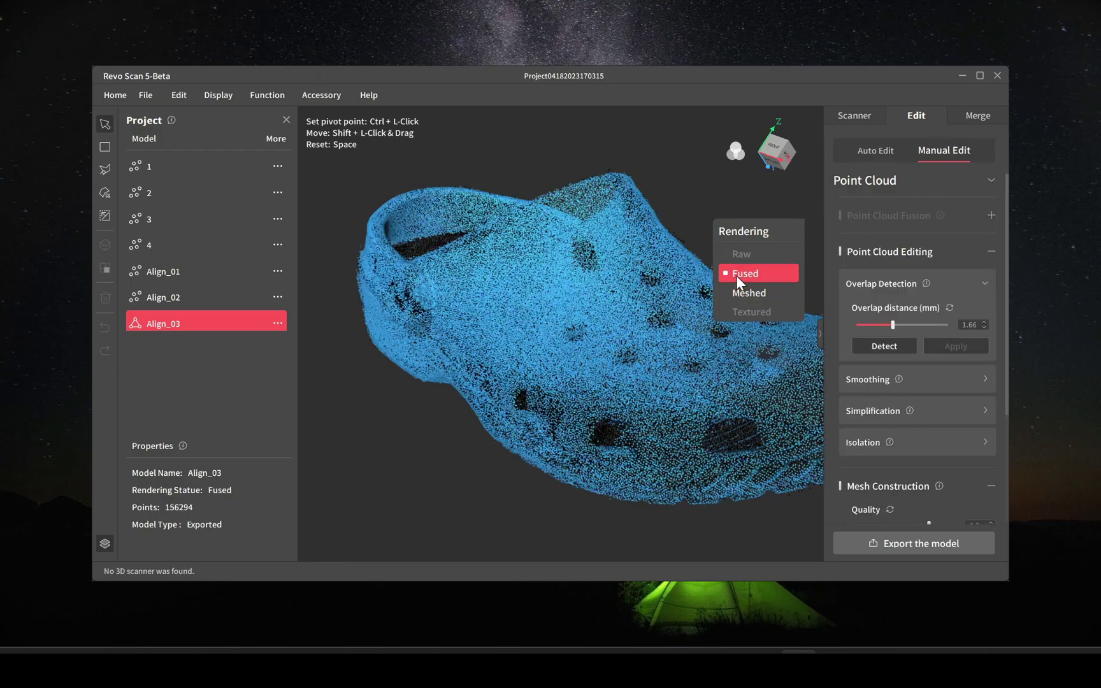
{"action": "left_click", "coordinate": [881, 347]}
{"action": "left_click", "coordinate": [949, 346]}
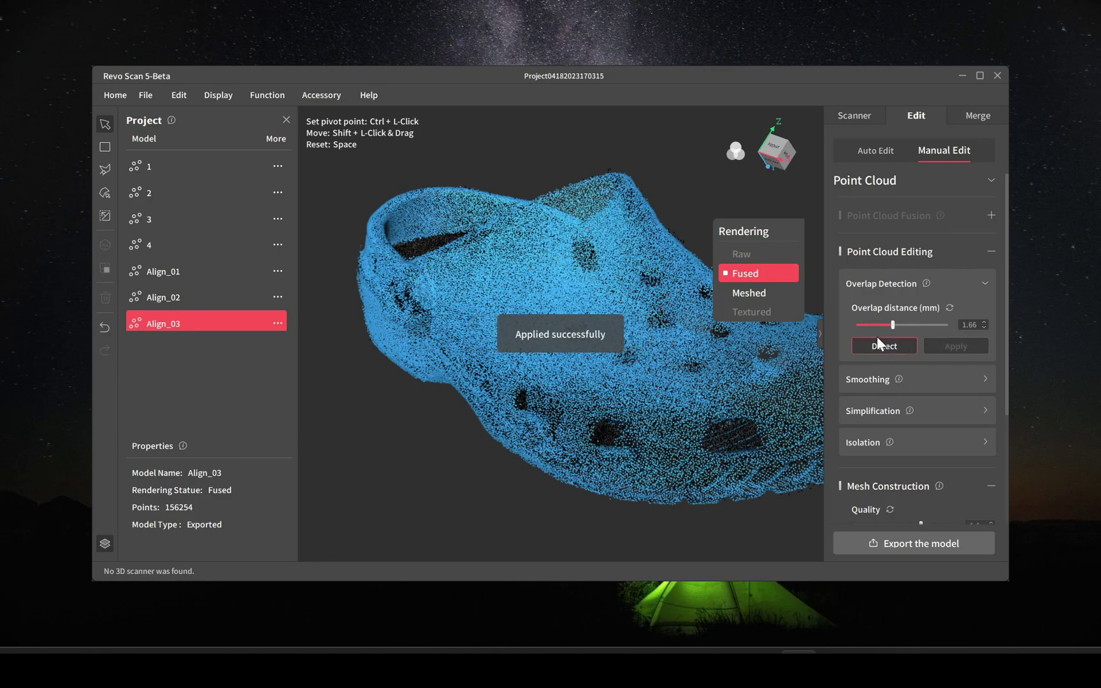
{"action": "left_click", "coordinate": [885, 341]}
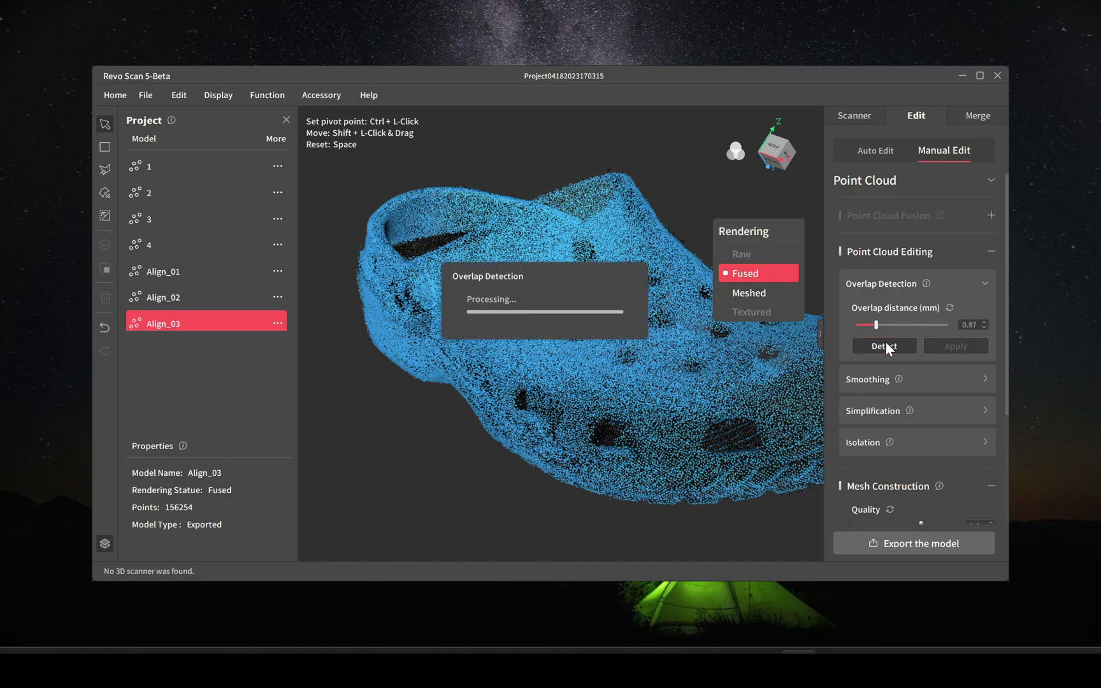
{"action": "left_click", "coordinate": [938, 344]}
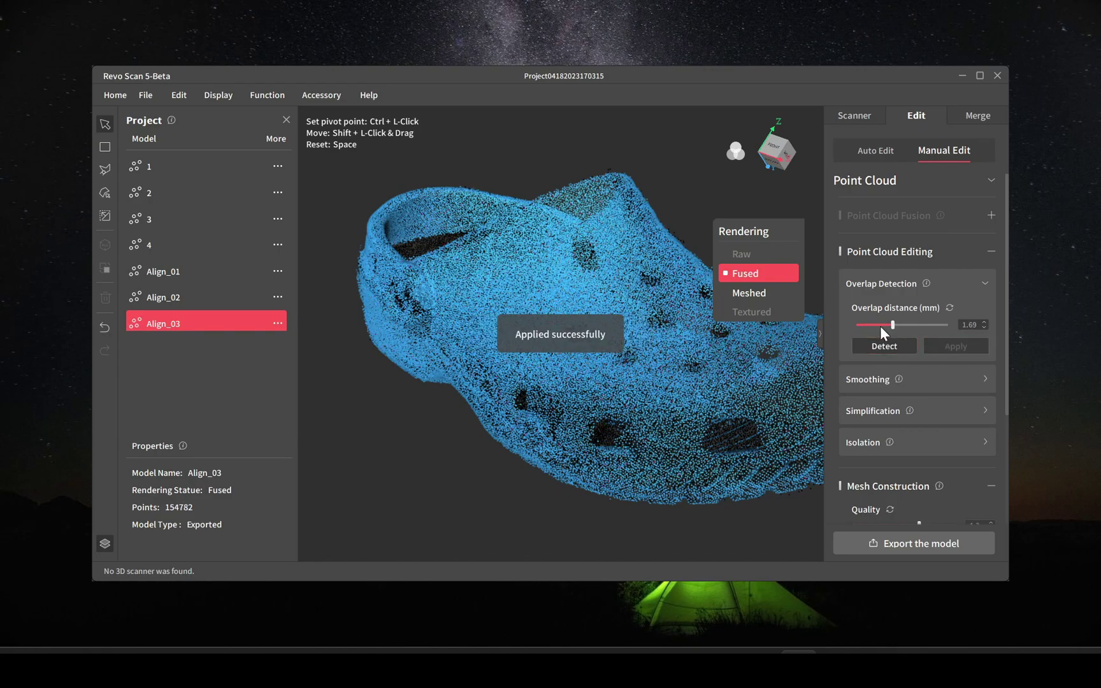
Run further overlap detect-and-remove passes at small distances around 0.67 mm and larger
{"action": "left_click_drag", "start_coordinate": [870, 322], "coordinate": [869, 322]}
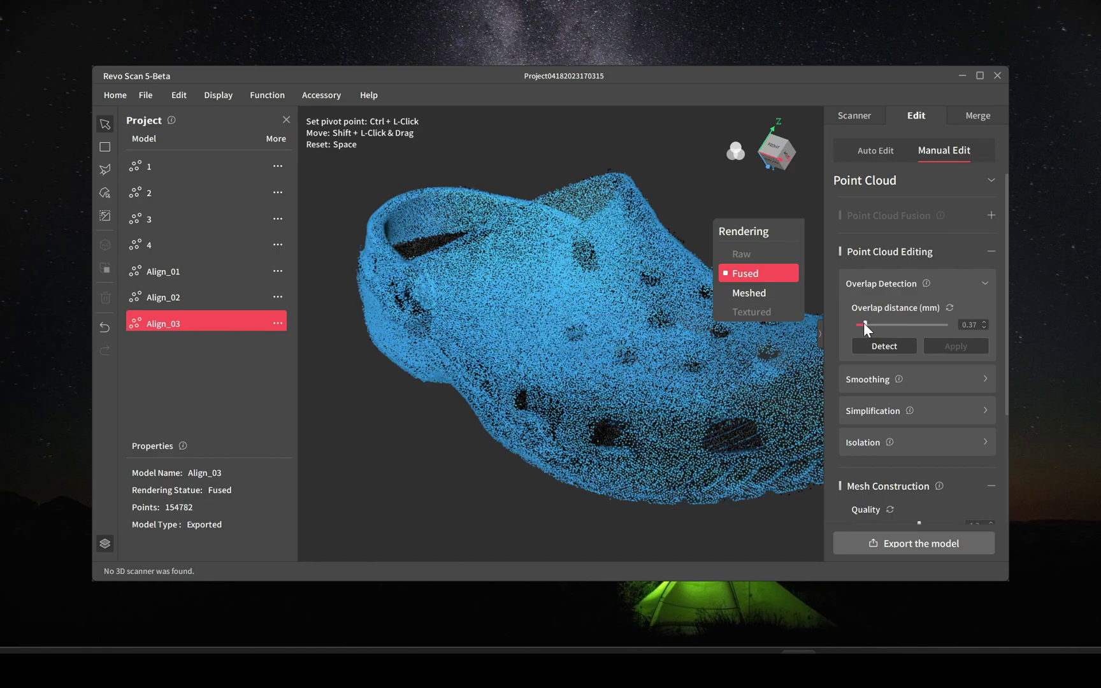
{"action": "left_click", "coordinate": [882, 344]}
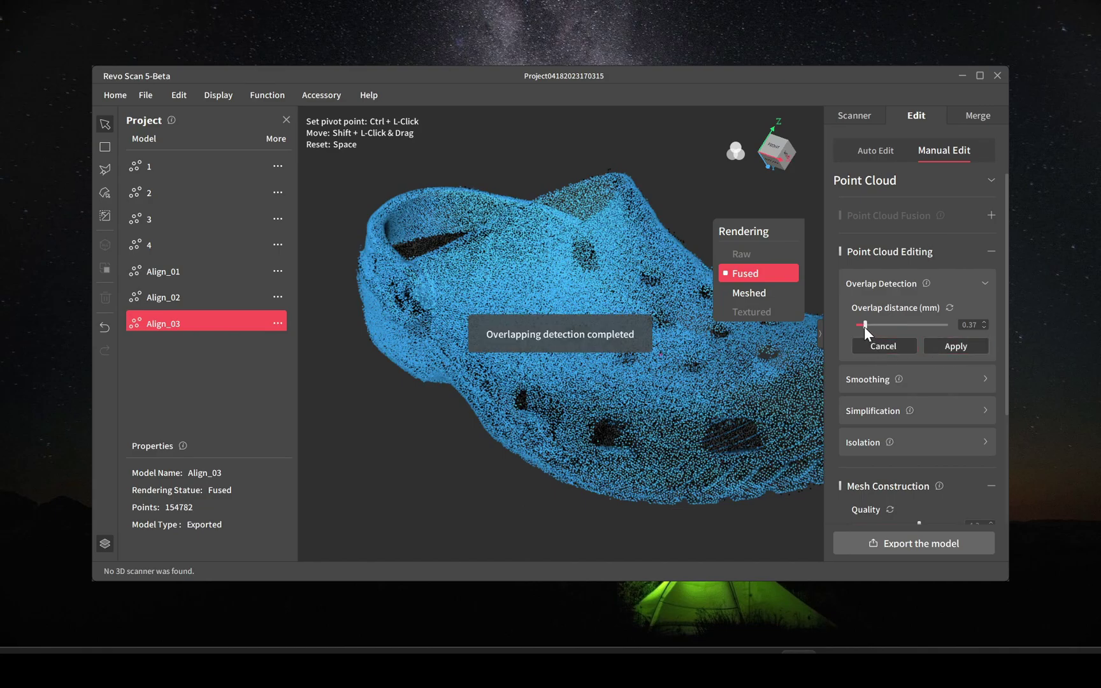
{"action": "left_click_drag", "start_coordinate": [867, 324], "coordinate": [886, 329]}
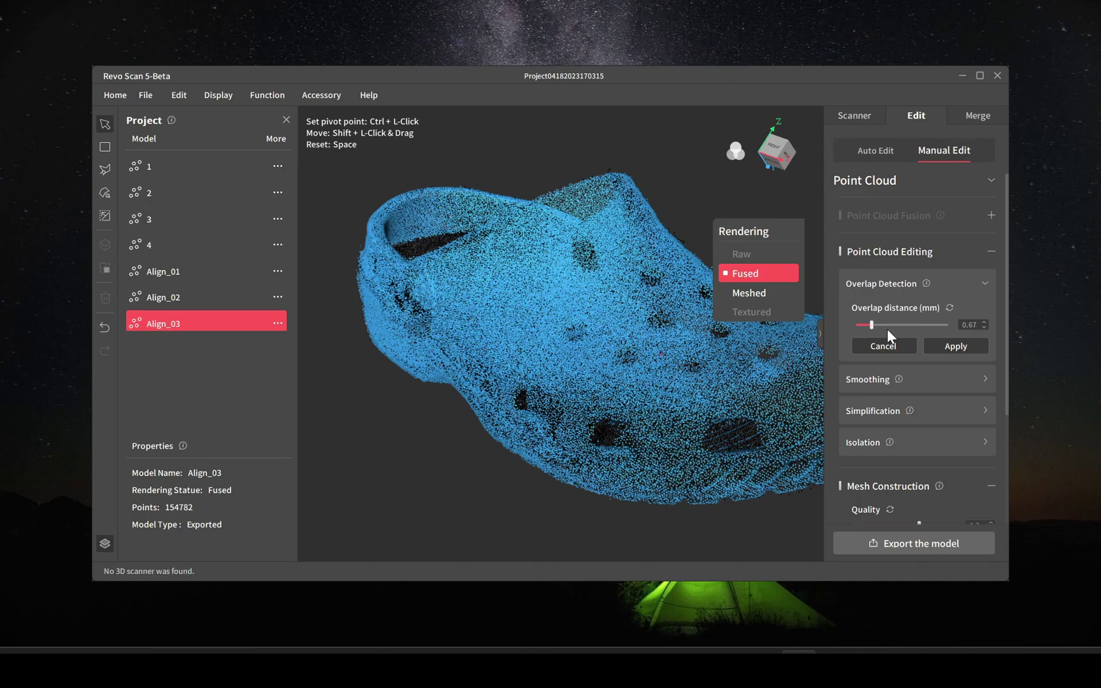
{"action": "left_click", "coordinate": [954, 347]}
{"action": "left_click", "coordinate": [894, 344]}
{"action": "left_click", "coordinate": [942, 345]}
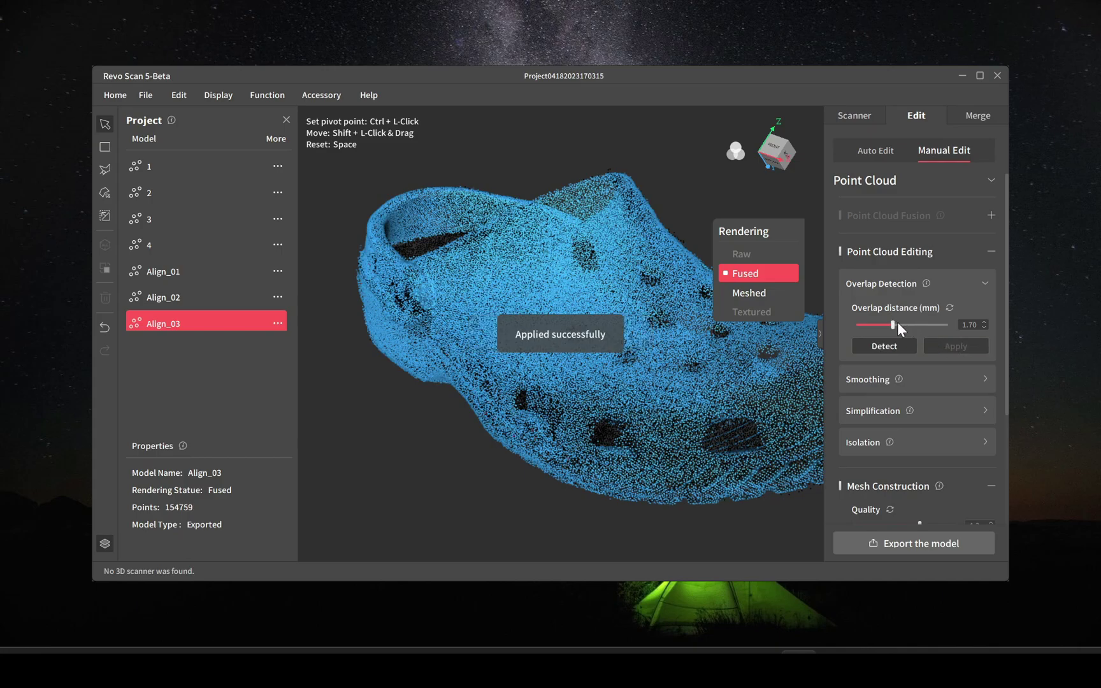
{"action": "left_click", "coordinate": [888, 346]}
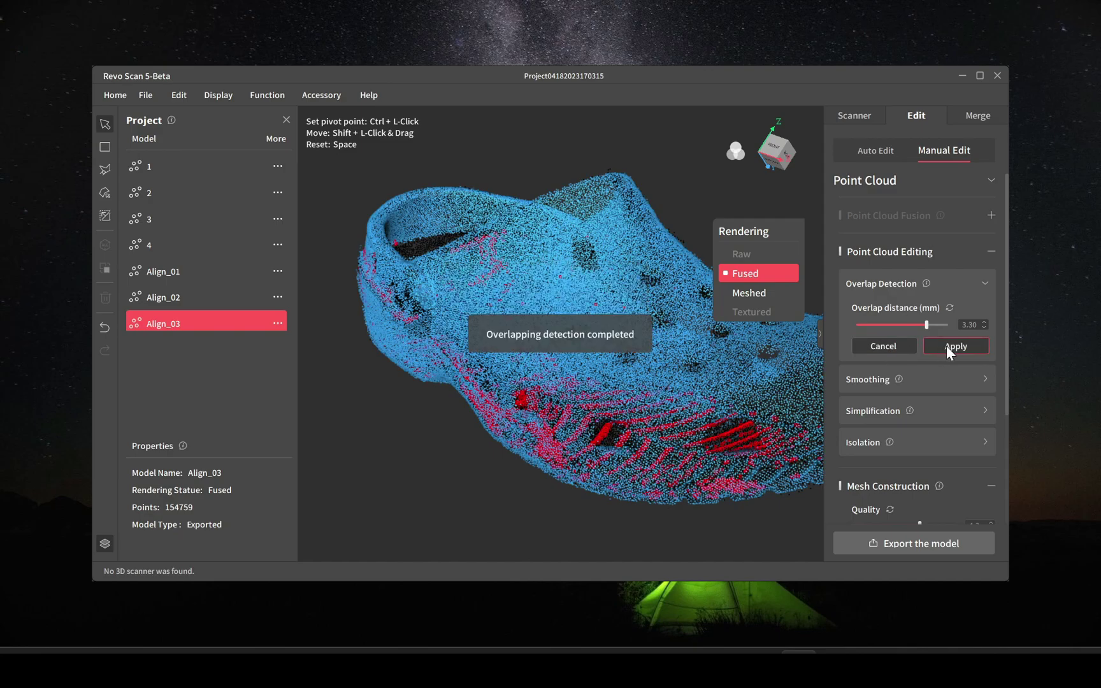
{"action": "left_click", "coordinate": [951, 347]}
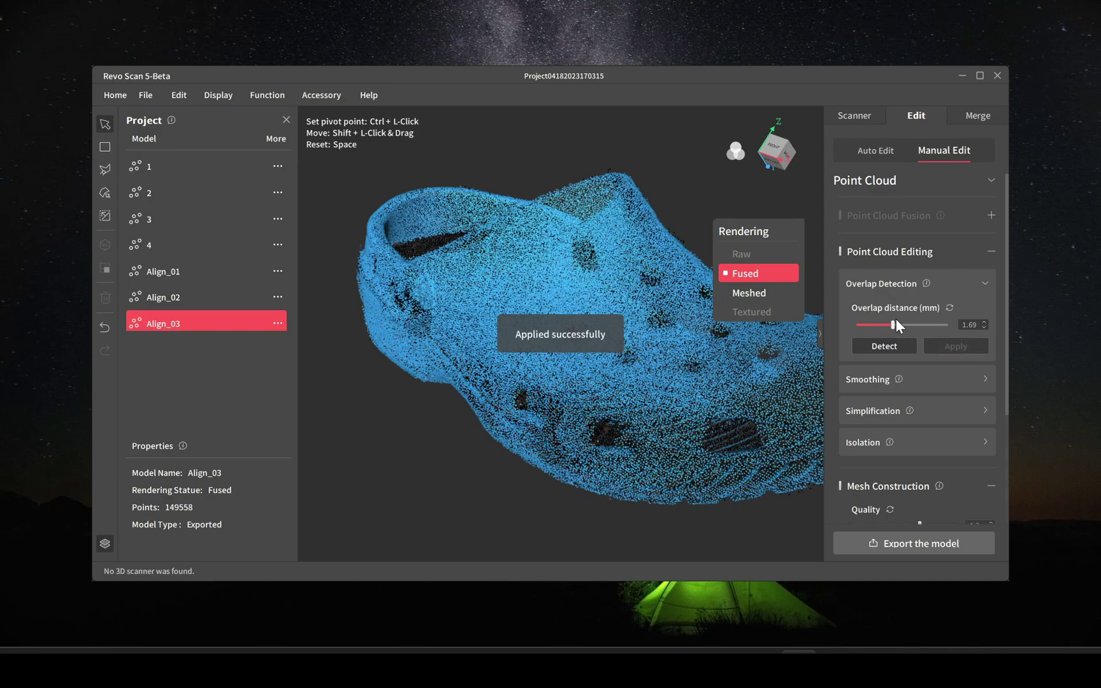
Remove overlaps at 3.51 mm and 4.15 mm, cutting the cloud to 149012 points
{"action": "left_click_drag", "start_coordinate": [894, 322], "coordinate": [930, 326]}
{"action": "left_click", "coordinate": [895, 343]}
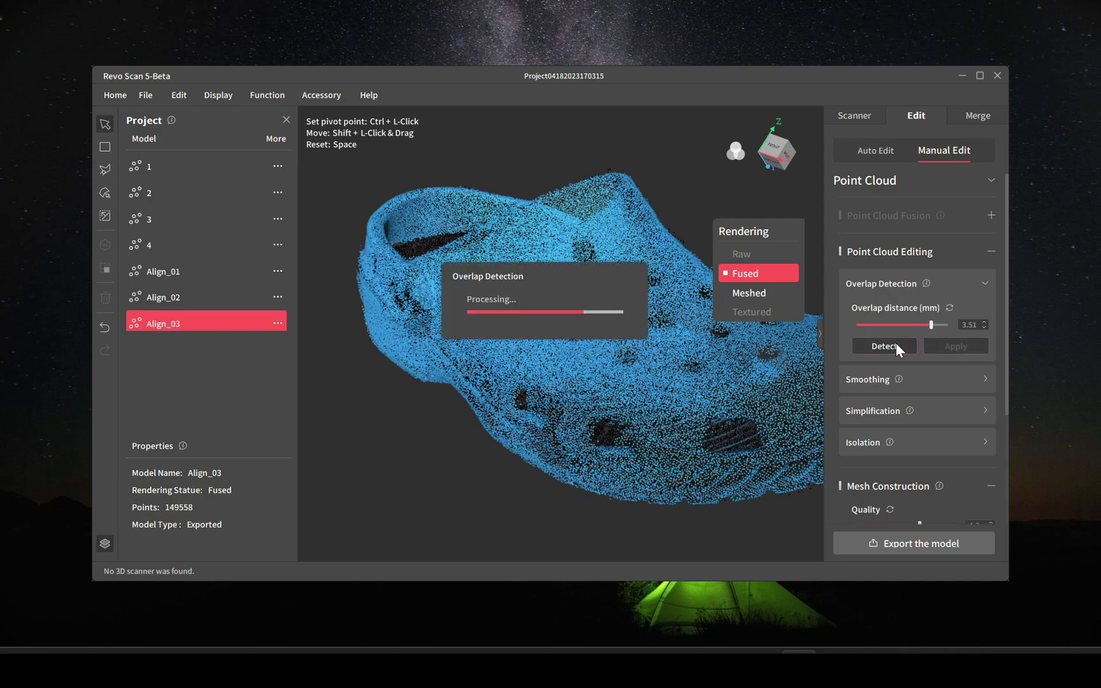
{"action": "left_click", "coordinate": [957, 347]}
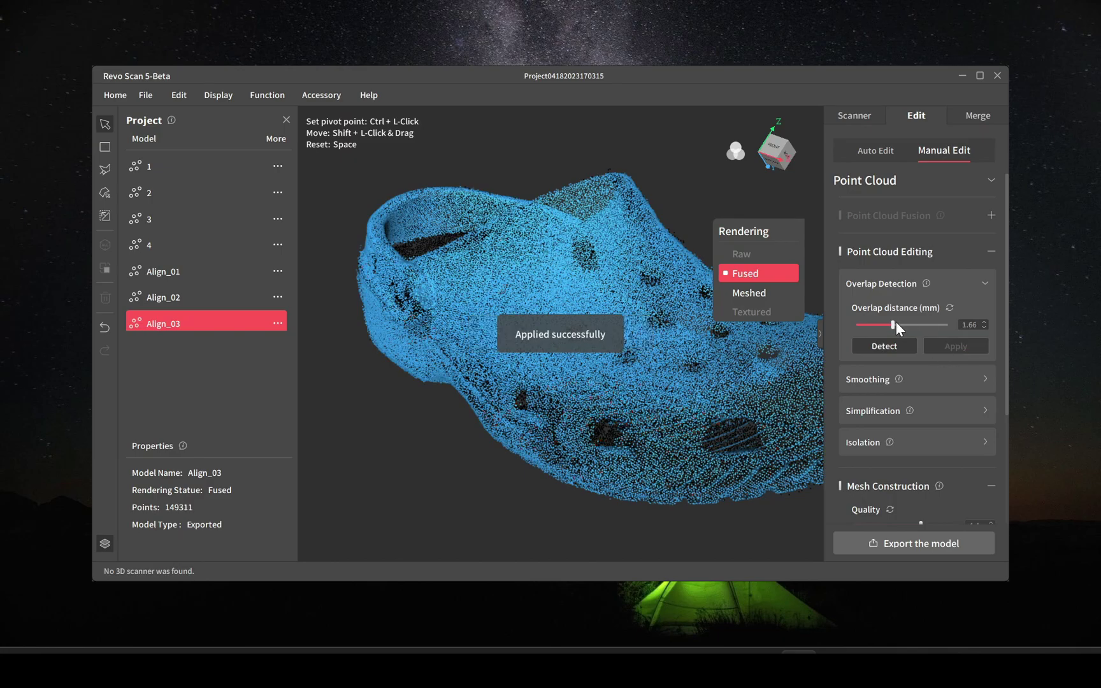
{"action": "left_click", "coordinate": [899, 344]}
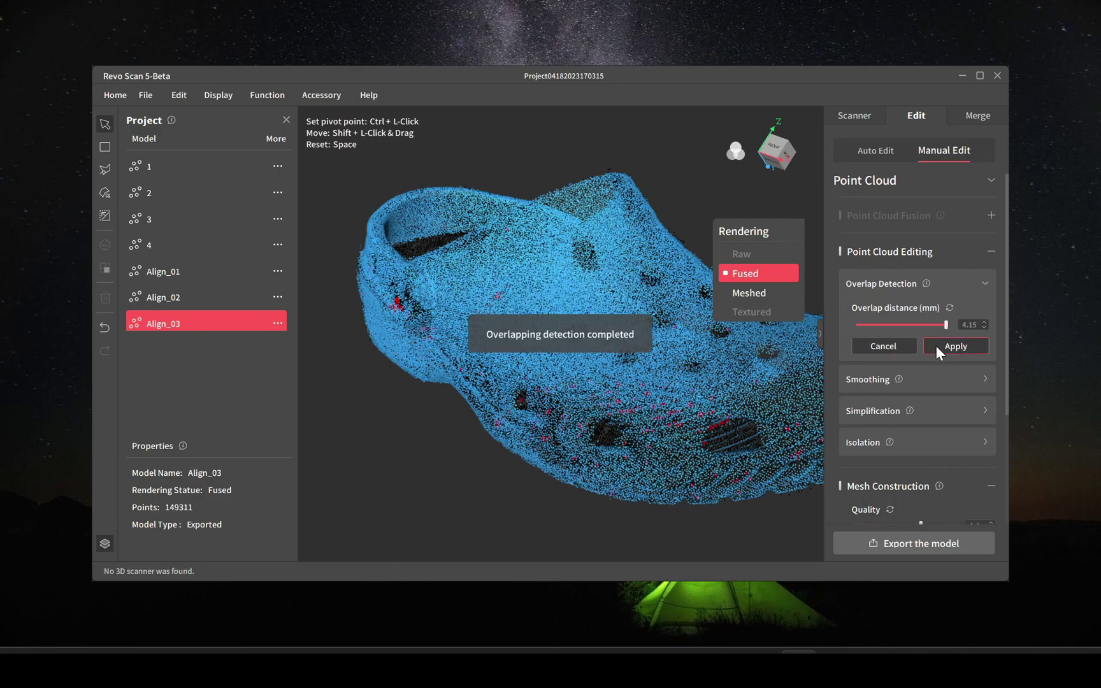
{"action": "left_click", "coordinate": [957, 348]}
{"action": "left_click_drag", "start_coordinate": [733, 440], "coordinate": [613, 342]}
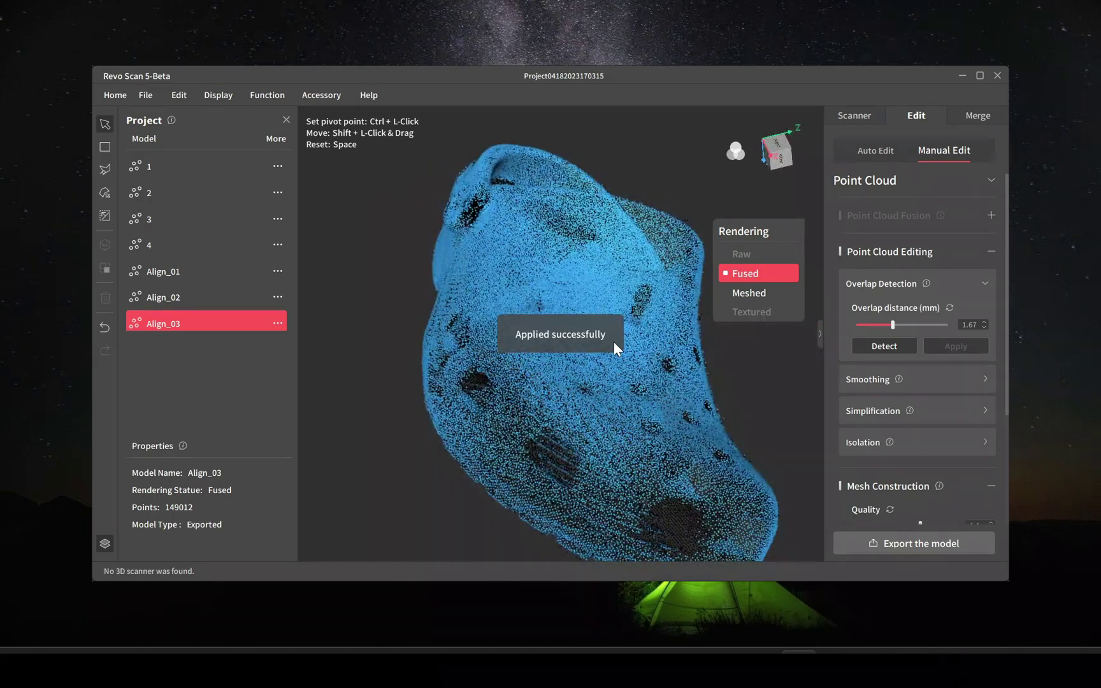
Rebuild the mesh at quality 4.4 from the 149012-point cloud, overwriting the earlier mesh
{"action": "left_click", "coordinate": [989, 253]}
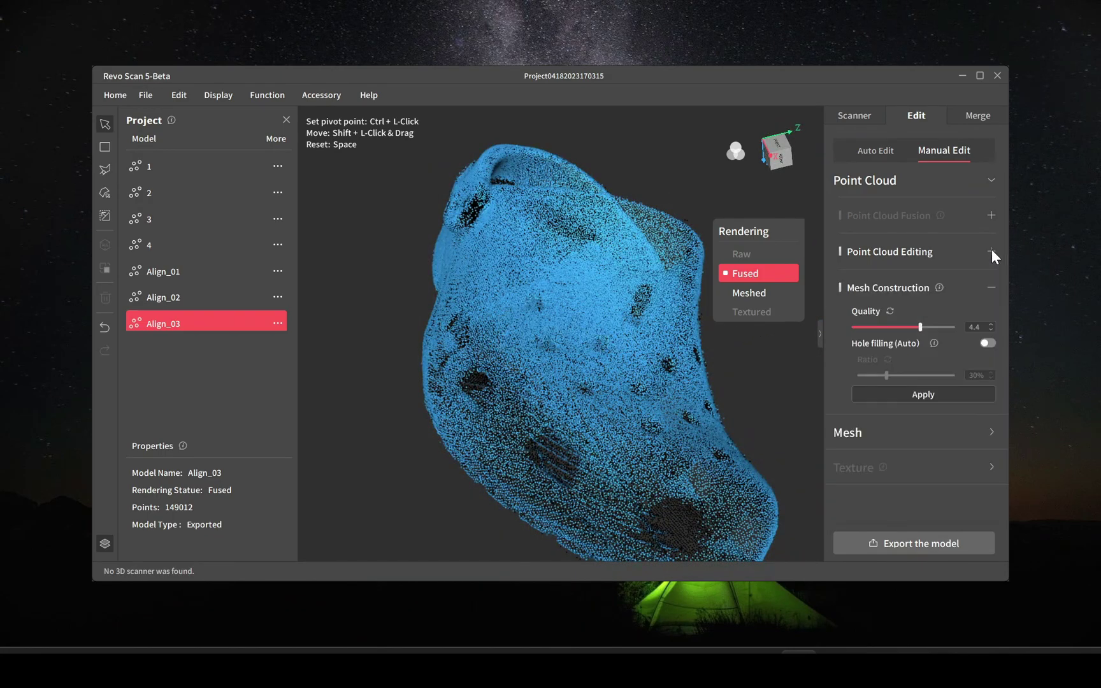
{"action": "left_click", "coordinate": [955, 400]}
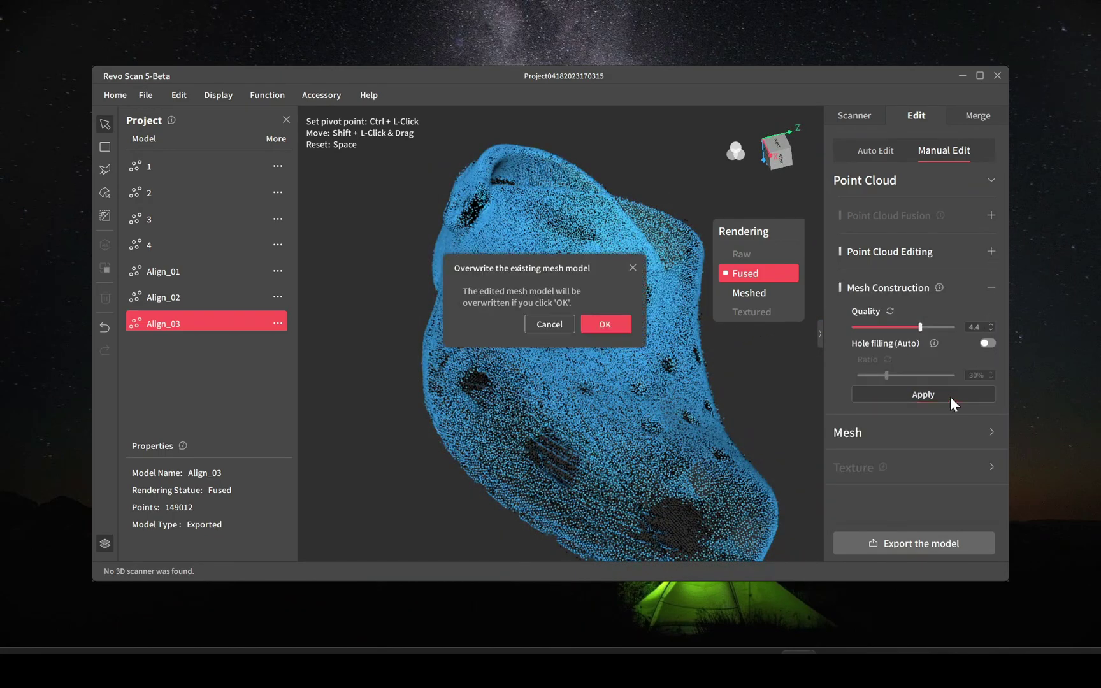
{"action": "left_click", "coordinate": [605, 324]}
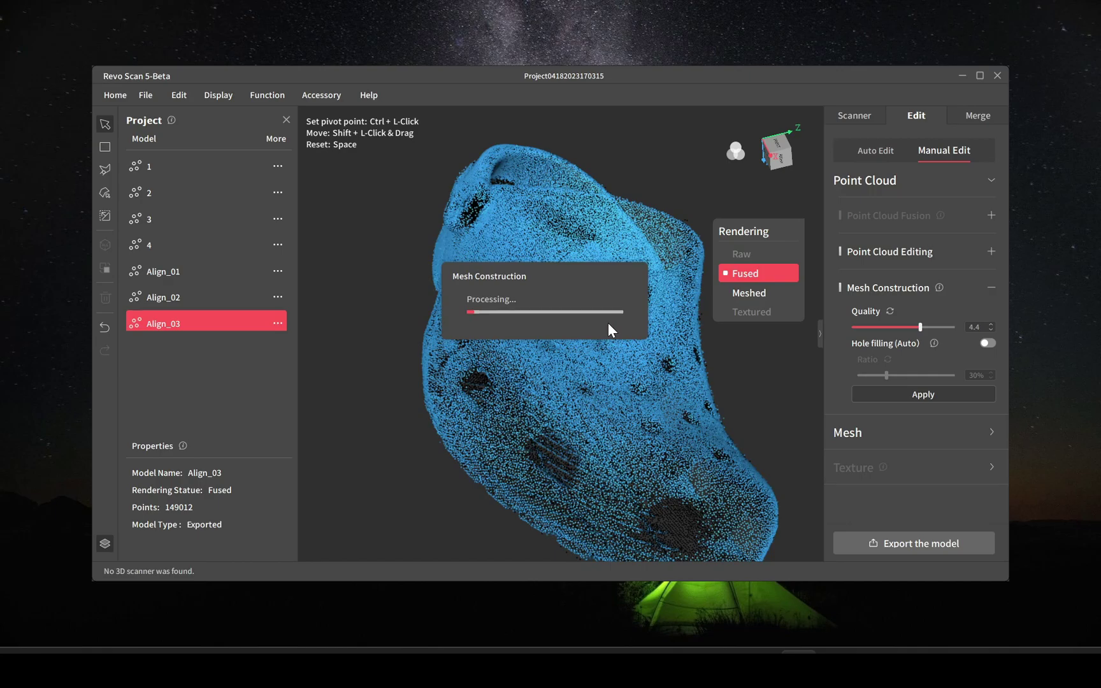